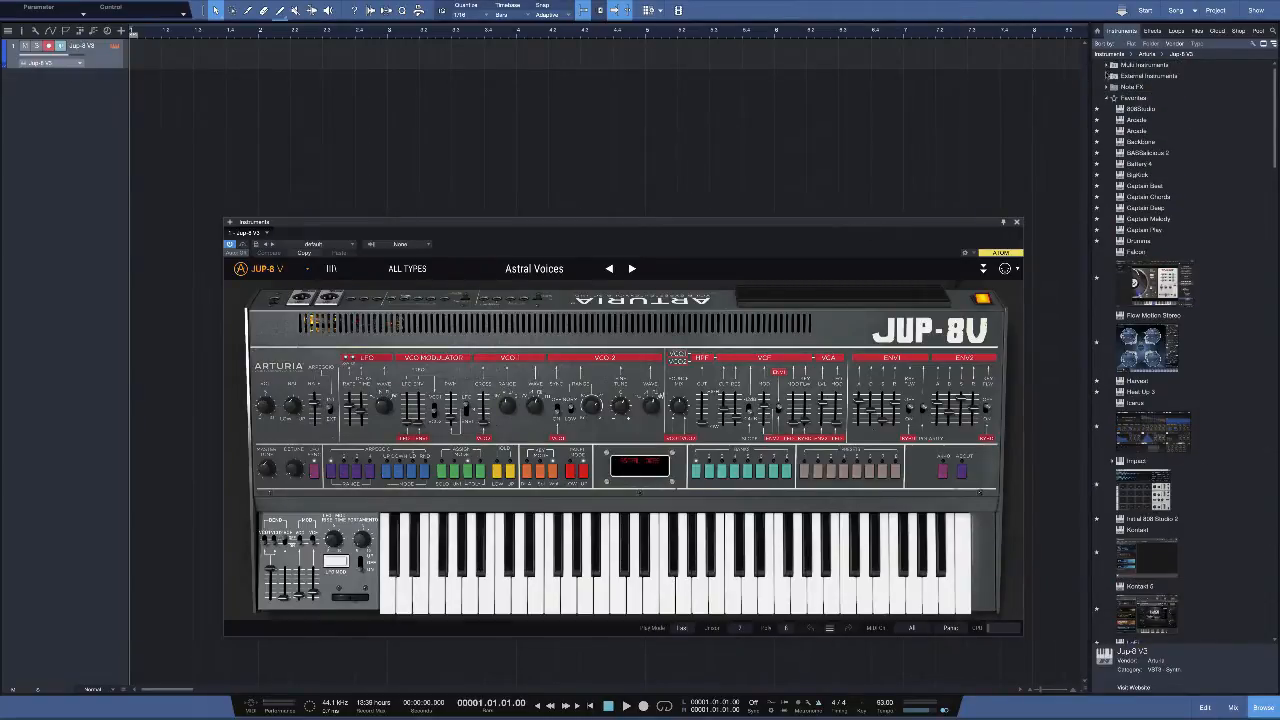
Look through the Chords presets in the Multi Instruments folder of the browser
{"action": "left_click", "coordinate": [1106, 65]}
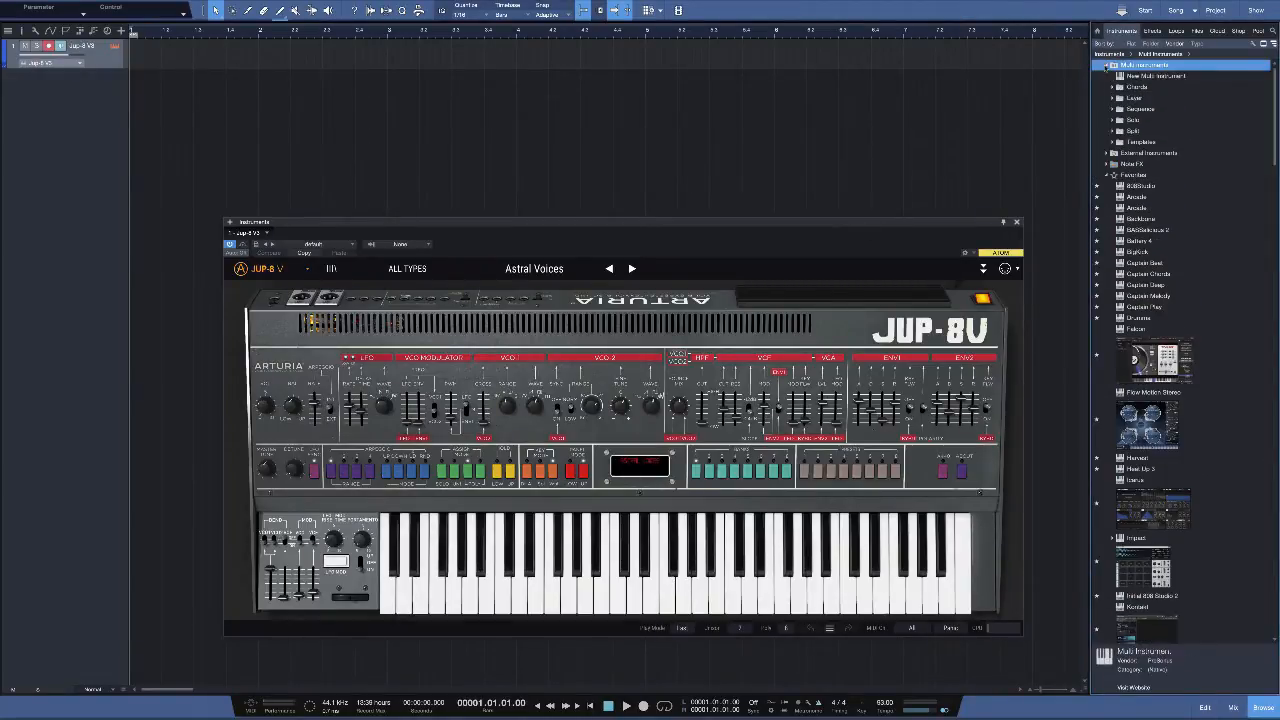
{"action": "left_click", "coordinate": [1120, 88]}
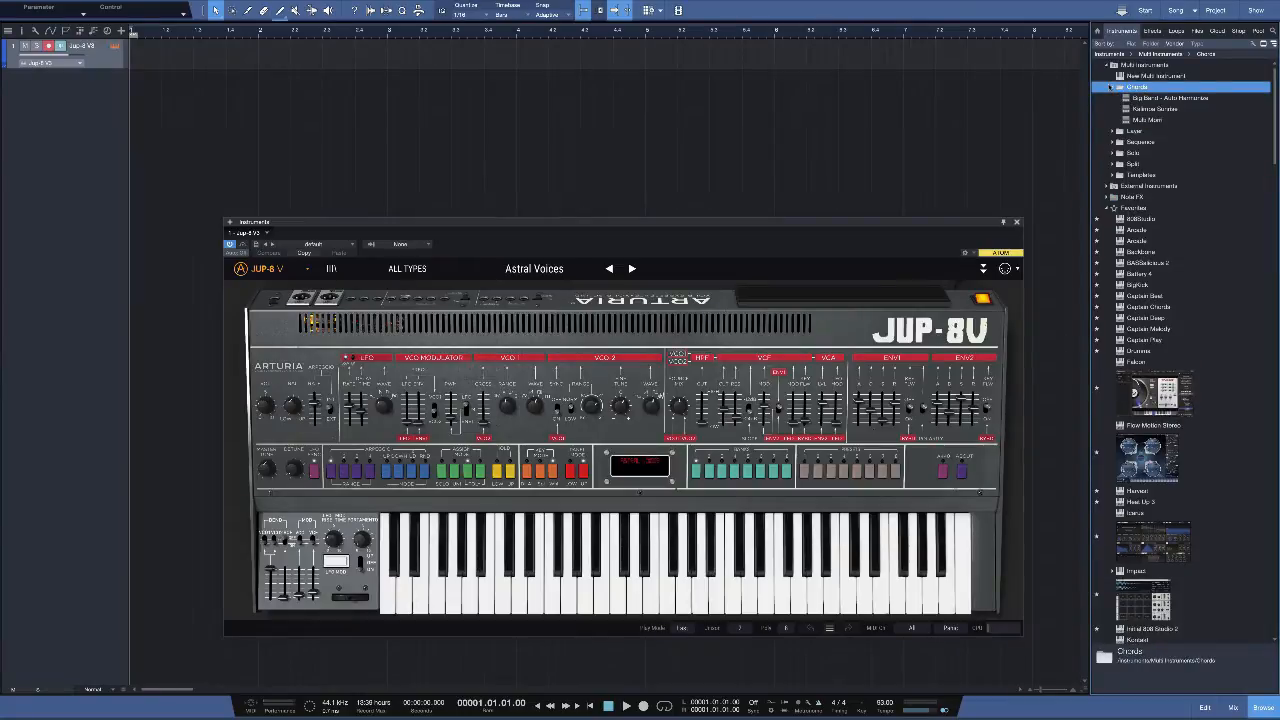
{"action": "left_click", "coordinate": [1111, 87]}
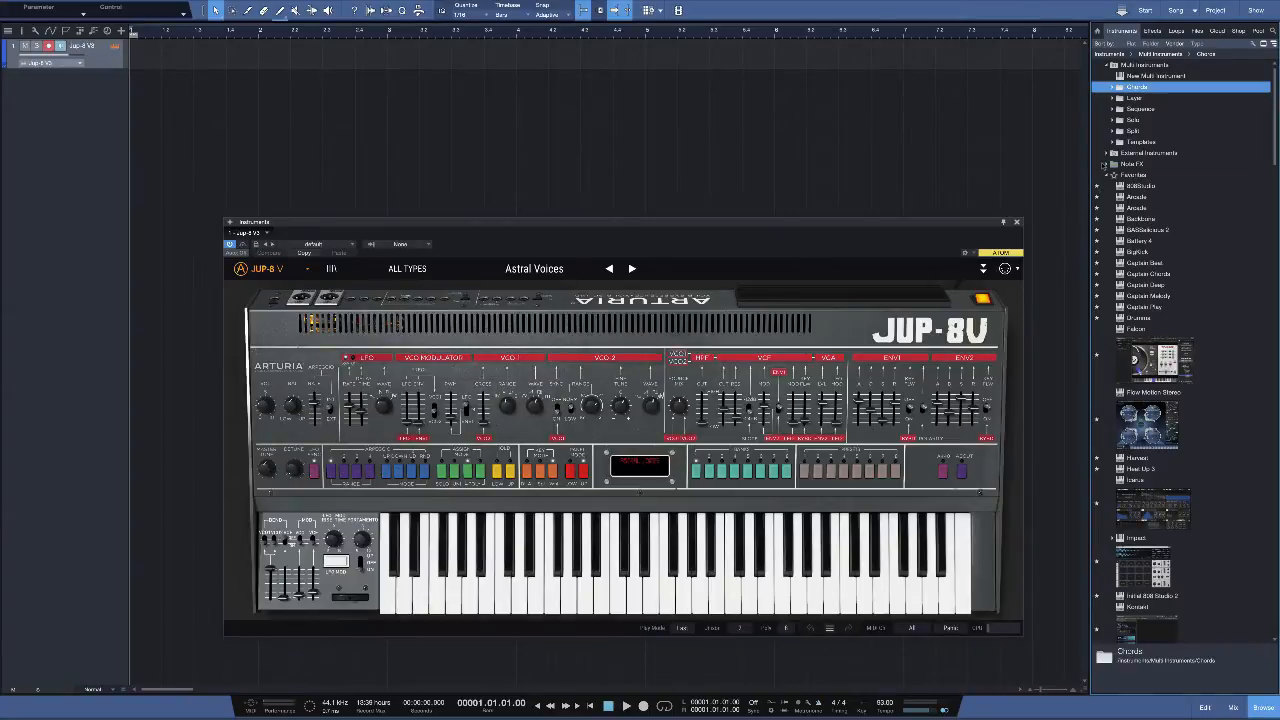
Add the Chorder device from the Note FX folder to the Jup-8 V3 track
{"action": "left_click", "coordinate": [1106, 164]}
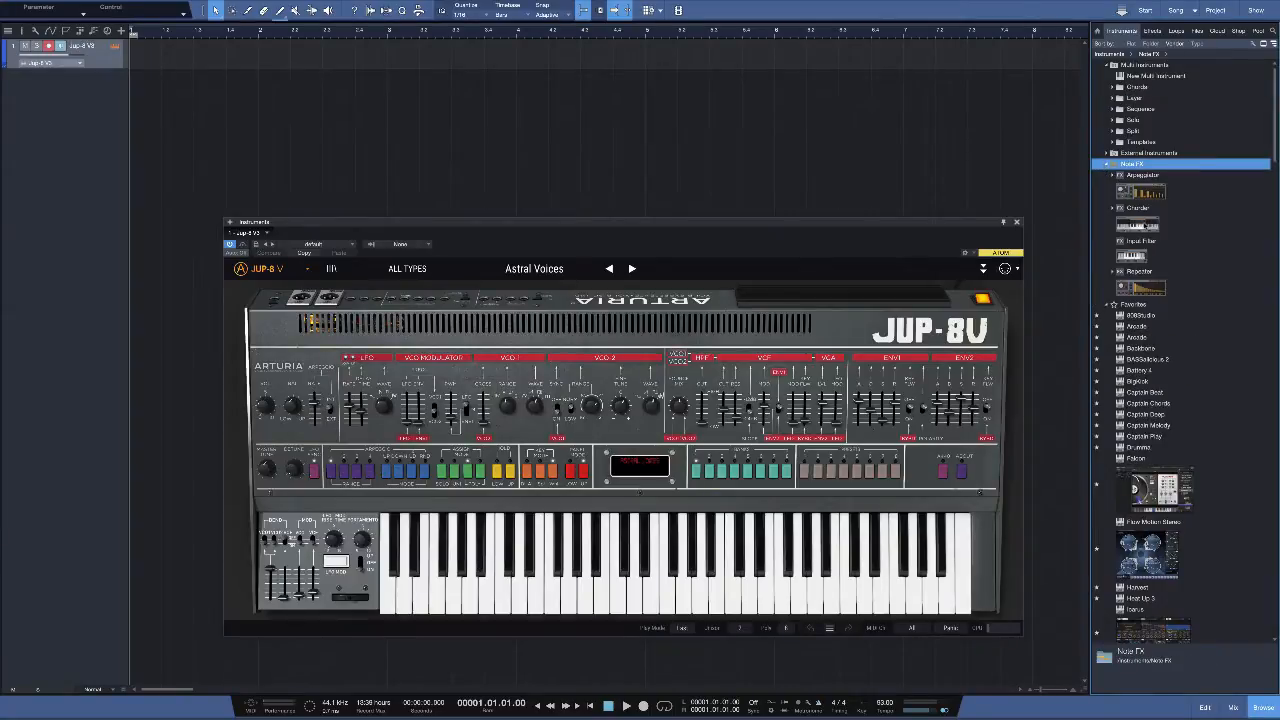
{"action": "left_click", "coordinate": [1145, 226]}
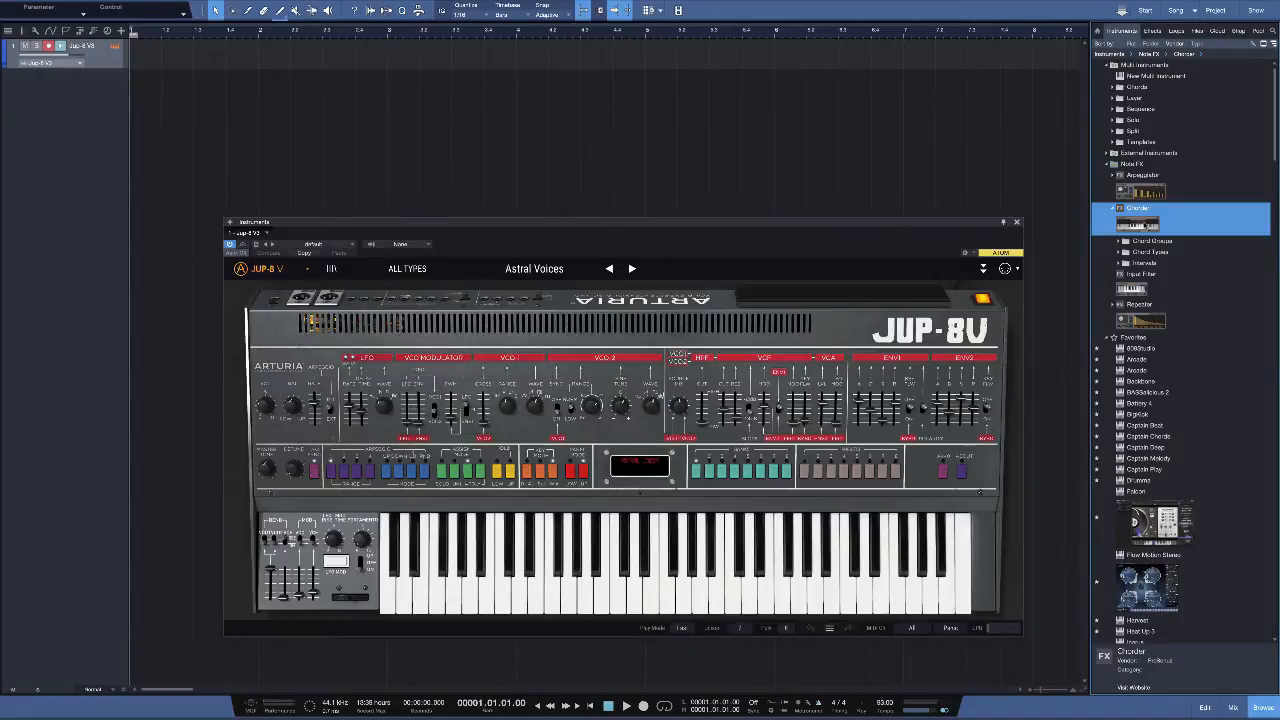
{"action": "left_click", "coordinate": [1120, 242]}
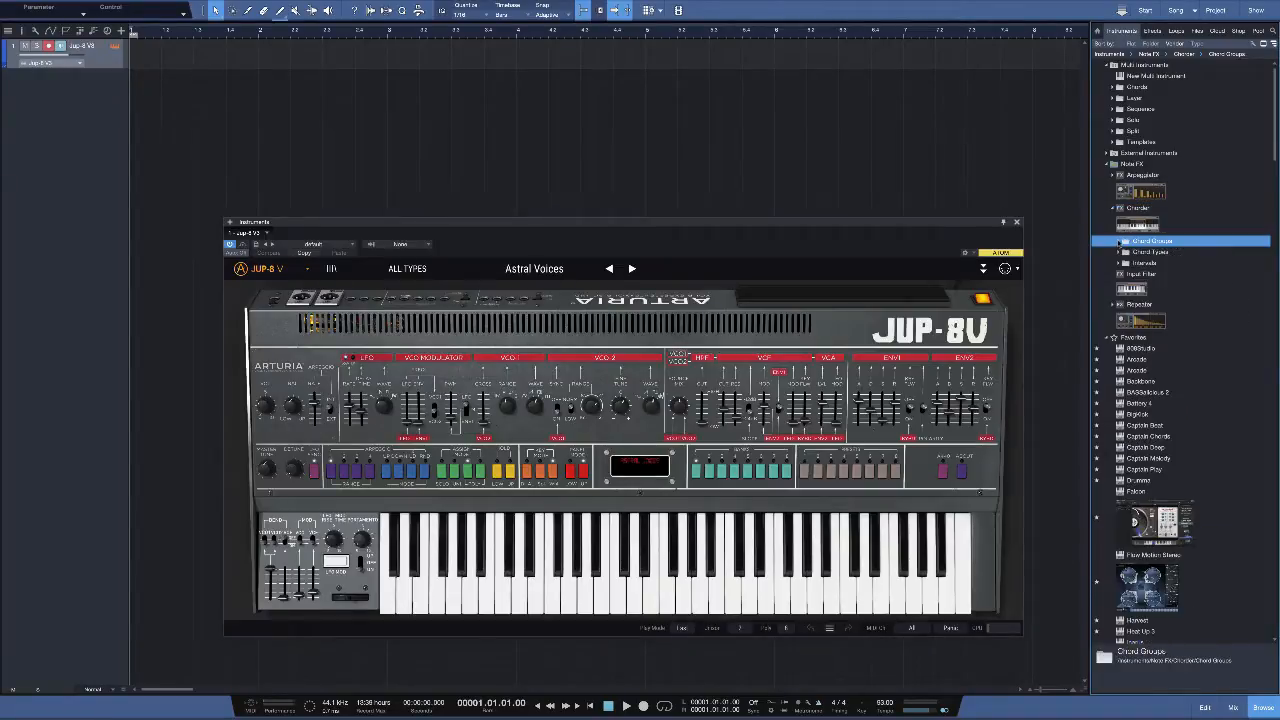
{"action": "left_click_drag", "start_coordinate": [1140, 222], "coordinate": [97, 62]}
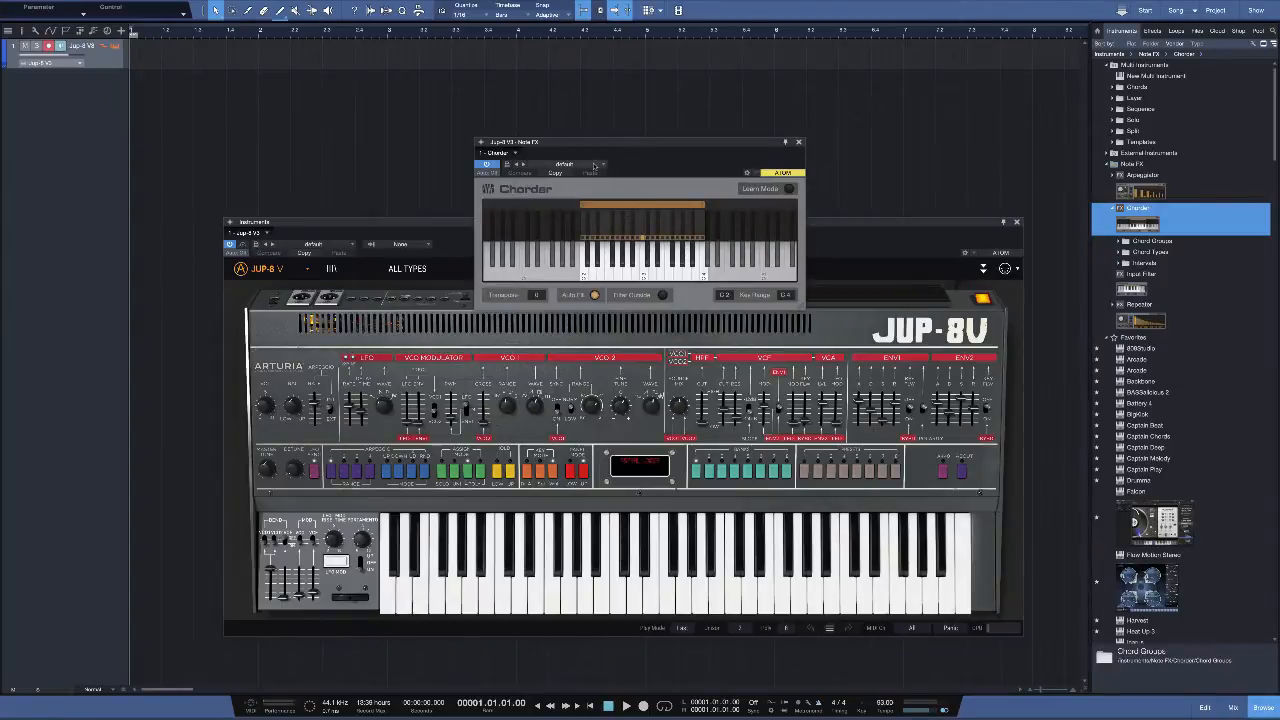
Load a major-ninth preset from Chorder's Chord Types and move the Chorder window clear of the synth
{"action": "left_click", "coordinate": [599, 166]}
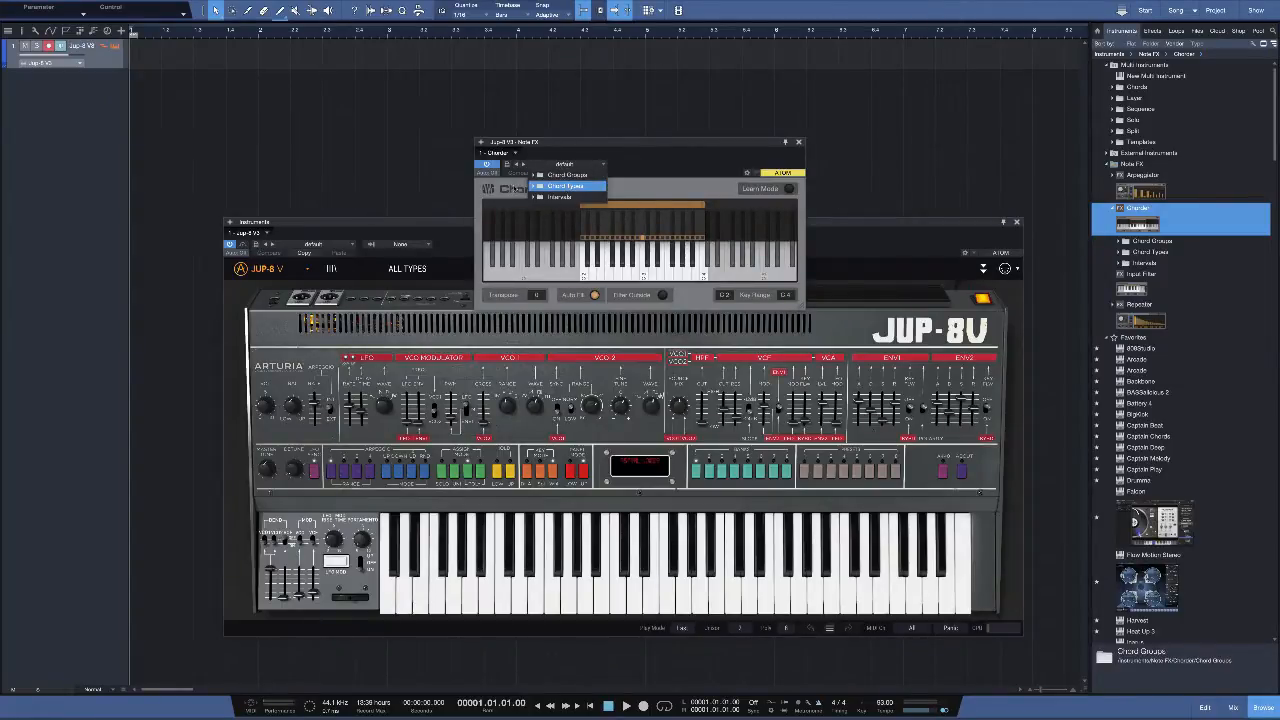
{"action": "left_click", "coordinate": [540, 186]}
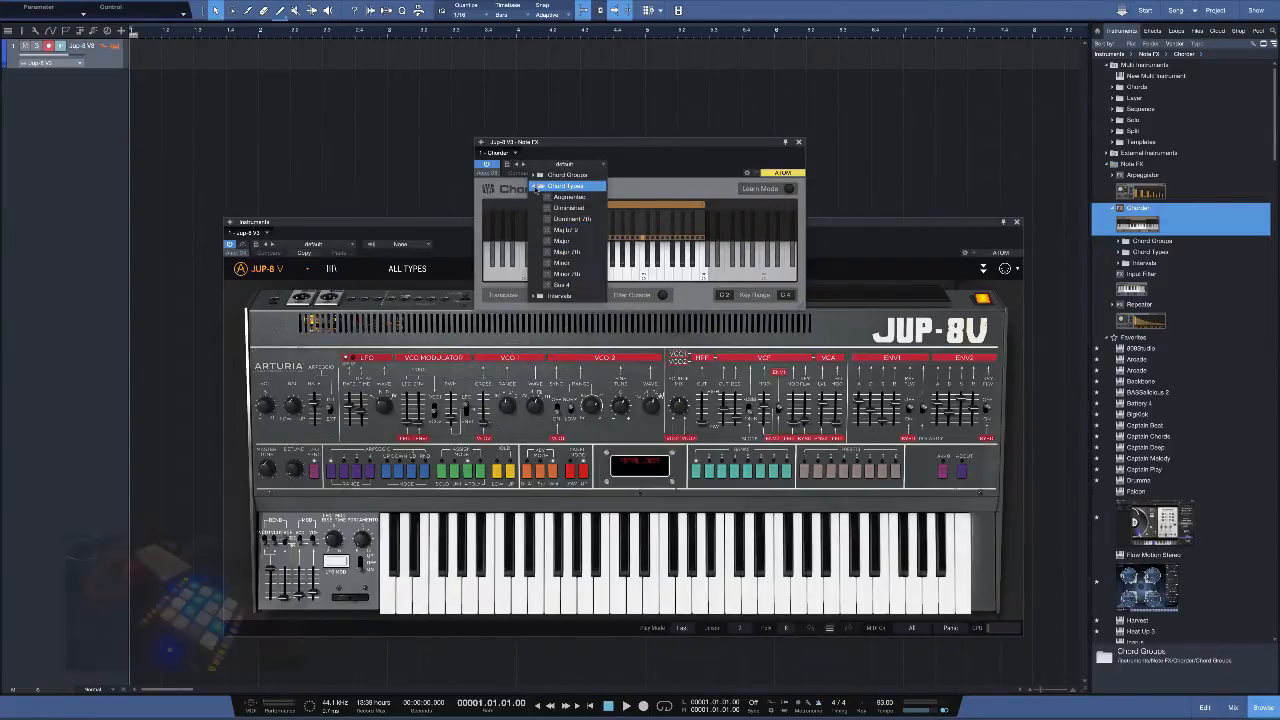
{"action": "left_click", "coordinate": [567, 230]}
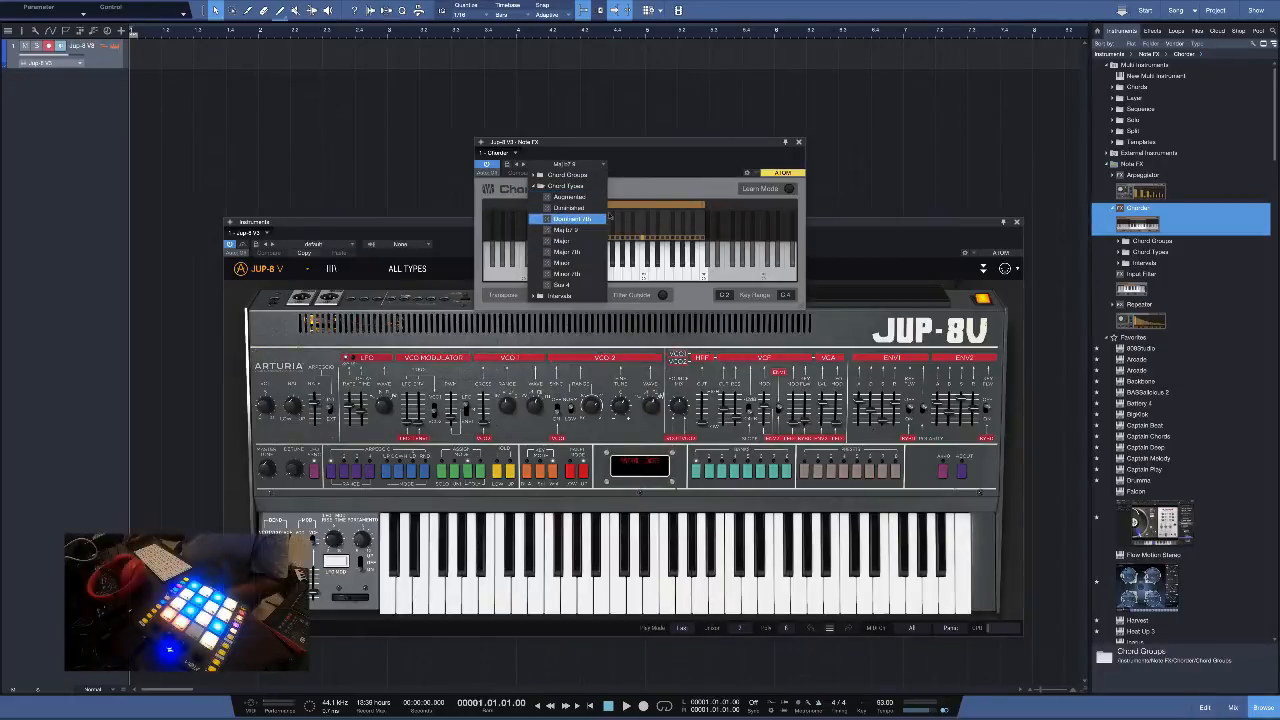
{"action": "left_click", "coordinate": [765, 149]}
{"action": "left_click_drag", "start_coordinate": [785, 145], "coordinate": [1028, 40]}
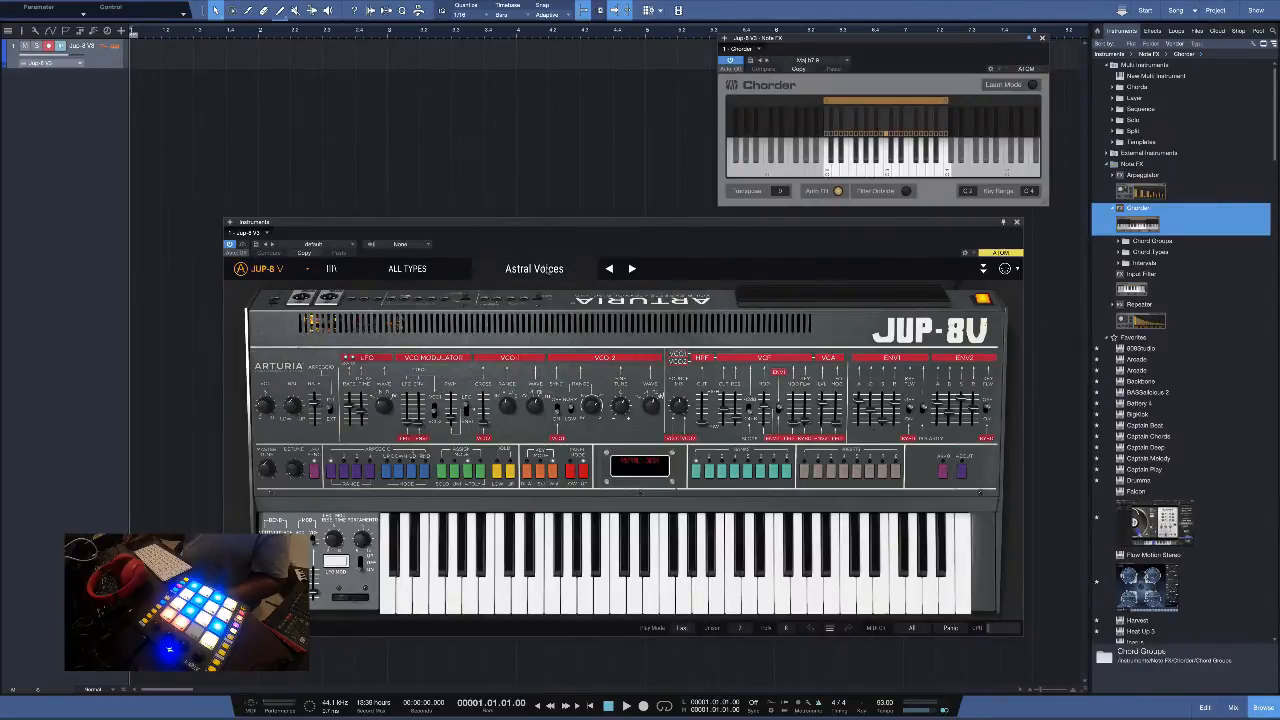
Switch the JUP-8 V sound to the Pizzicato patch
{"action": "left_click", "coordinate": [547, 270]}
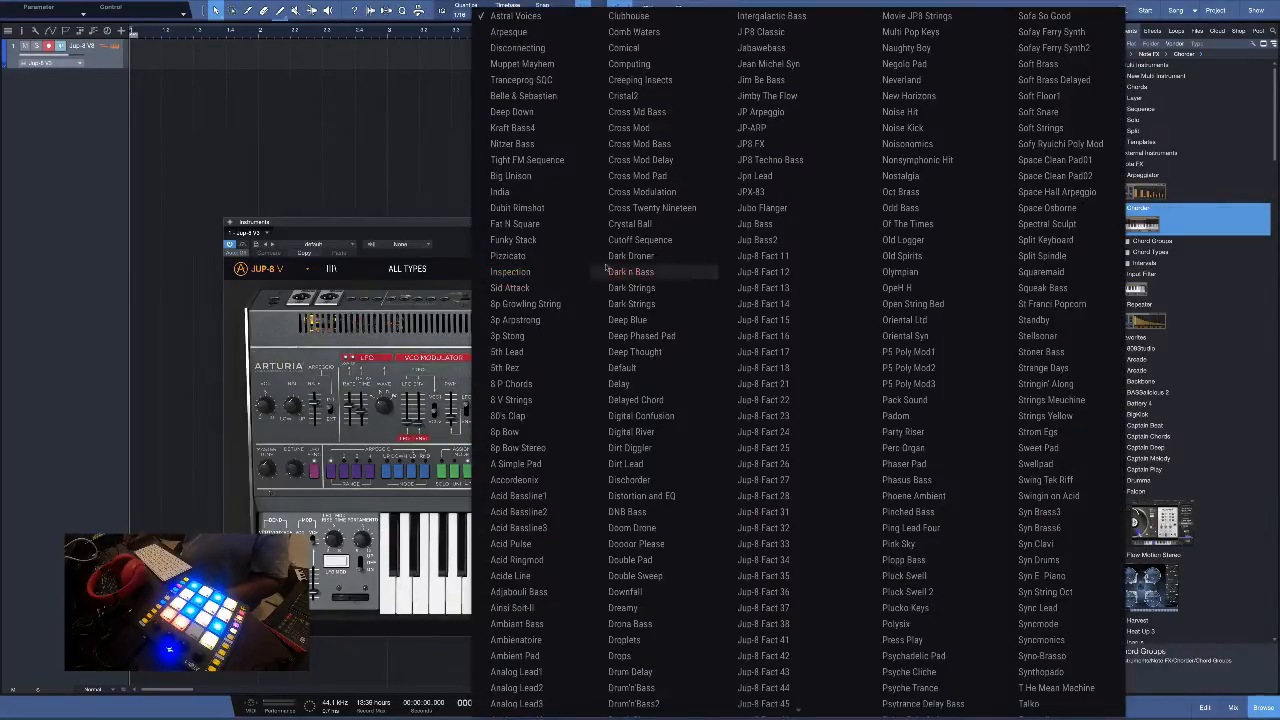
{"action": "left_click", "coordinate": [540, 256]}
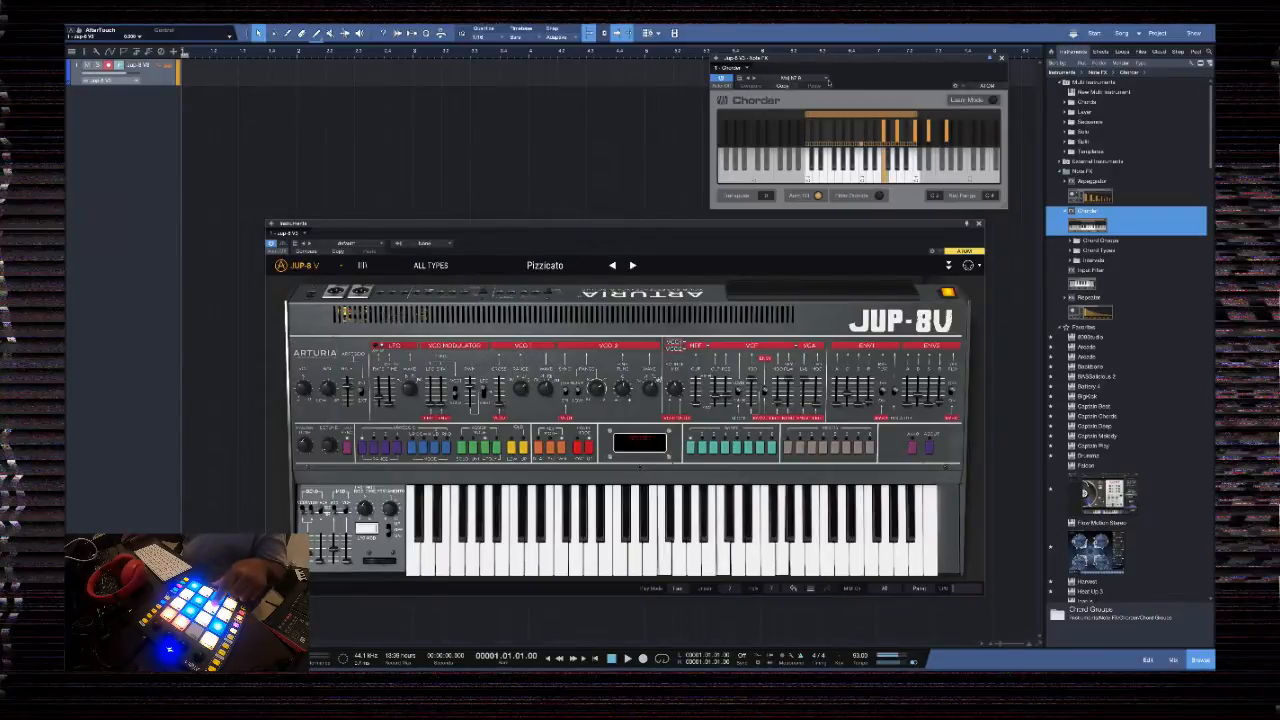
Load the Rock Chord Group 2 preset from Chorder's Chord Groups
{"action": "left_click", "coordinate": [828, 80]}
{"action": "left_click", "coordinate": [792, 97]}
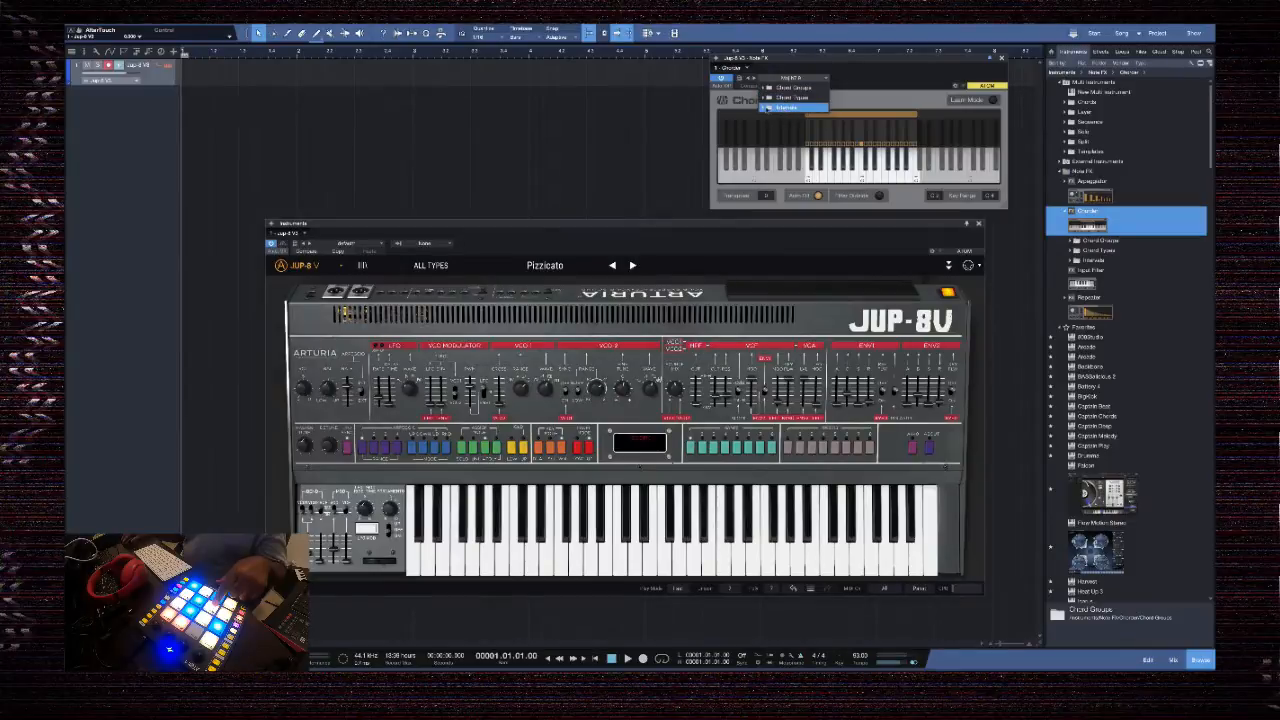
{"action": "left_click", "coordinate": [792, 87]}
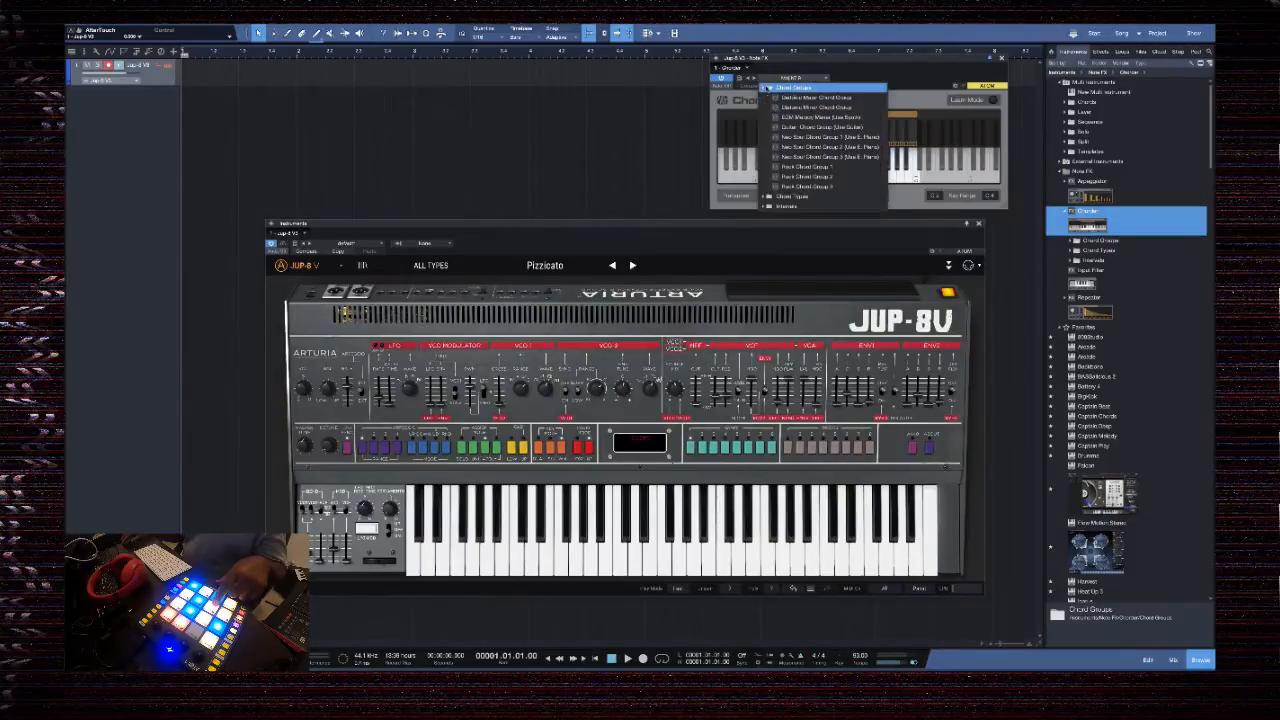
{"action": "left_click", "coordinate": [837, 176]}
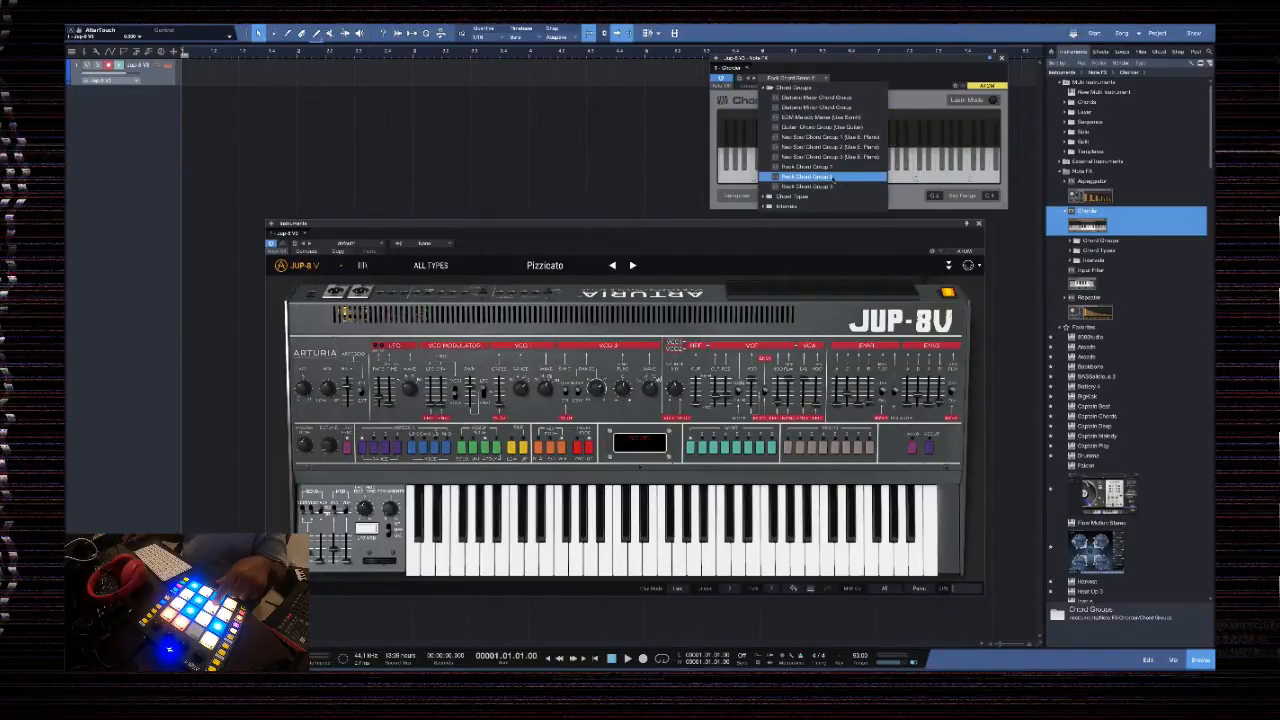
{"action": "left_click", "coordinate": [820, 176]}
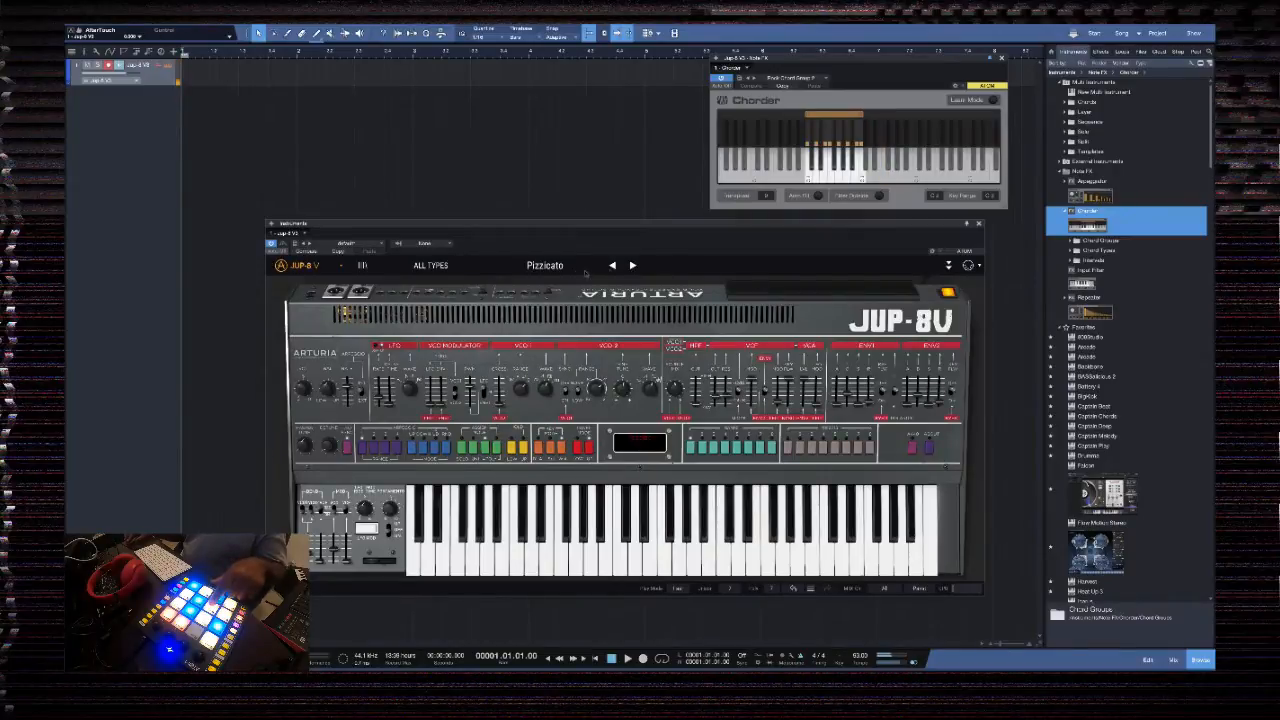
Try the Fat N Square, Funky Stack, Dark Strings and Delayed Chord patches in the JUP-8 V
{"action": "left_click", "coordinate": [585, 270]}
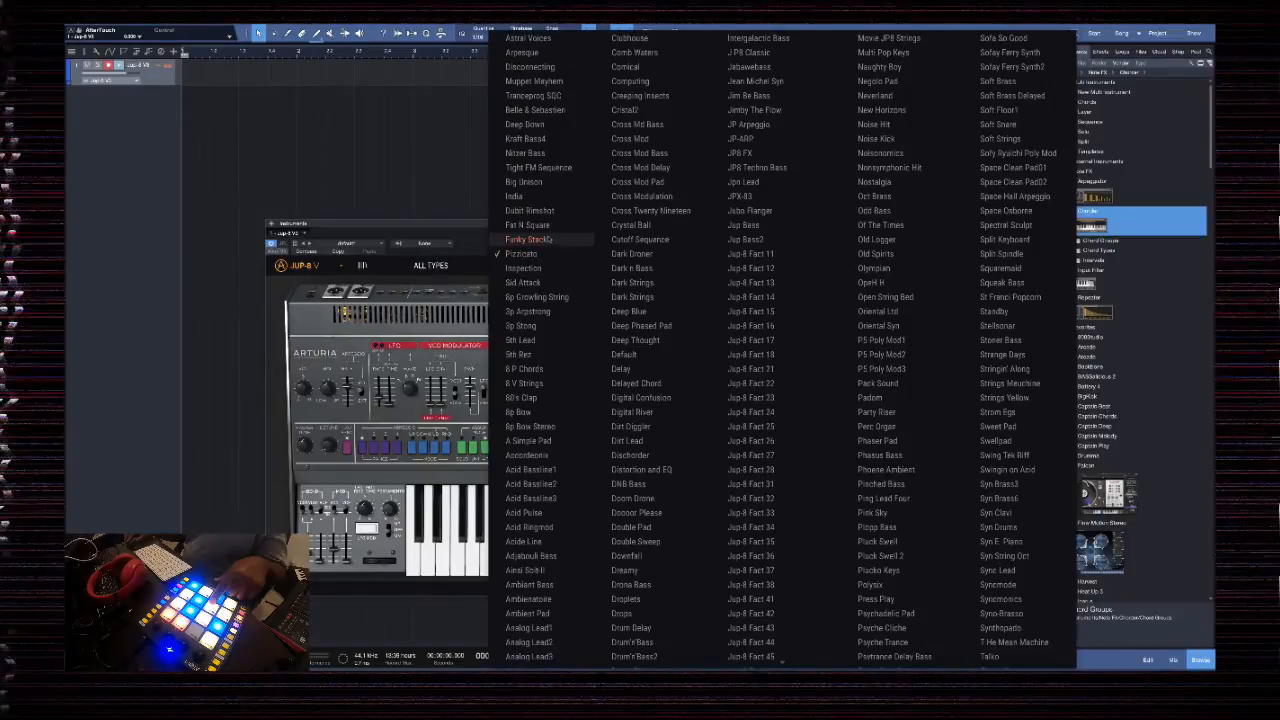
{"action": "left_click", "coordinate": [530, 225]}
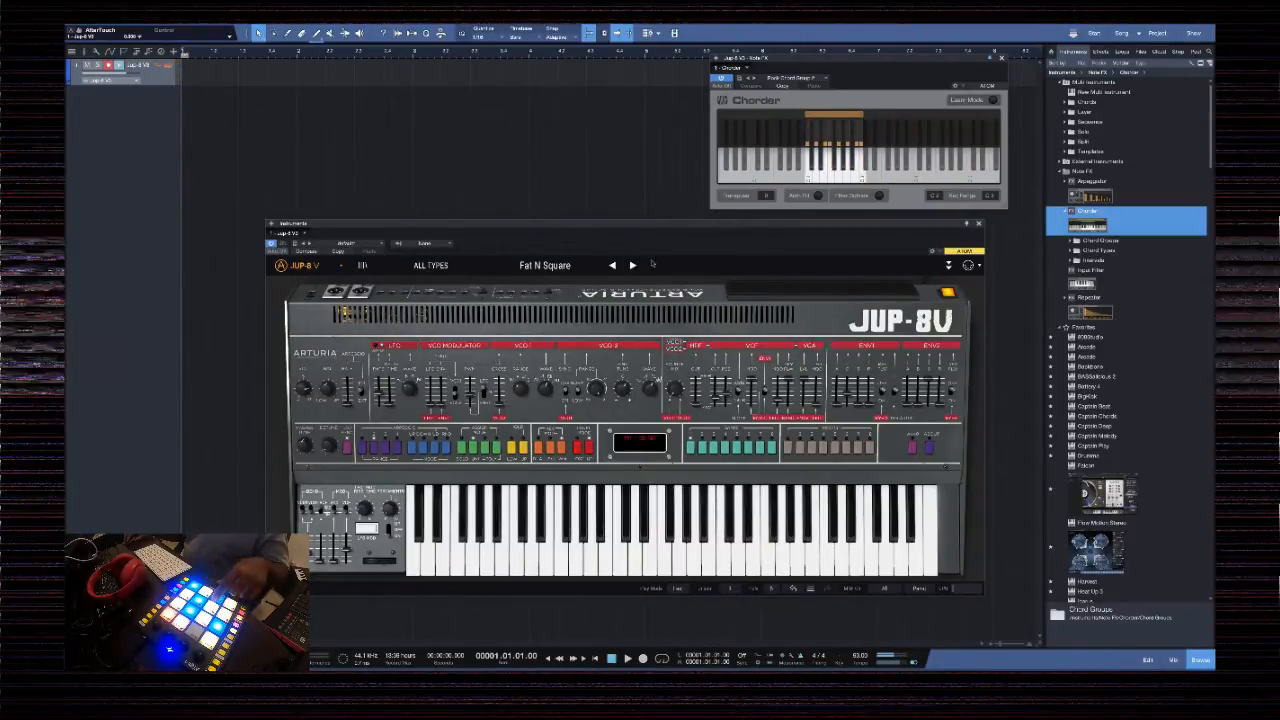
{"action": "left_click", "coordinate": [632, 265]}
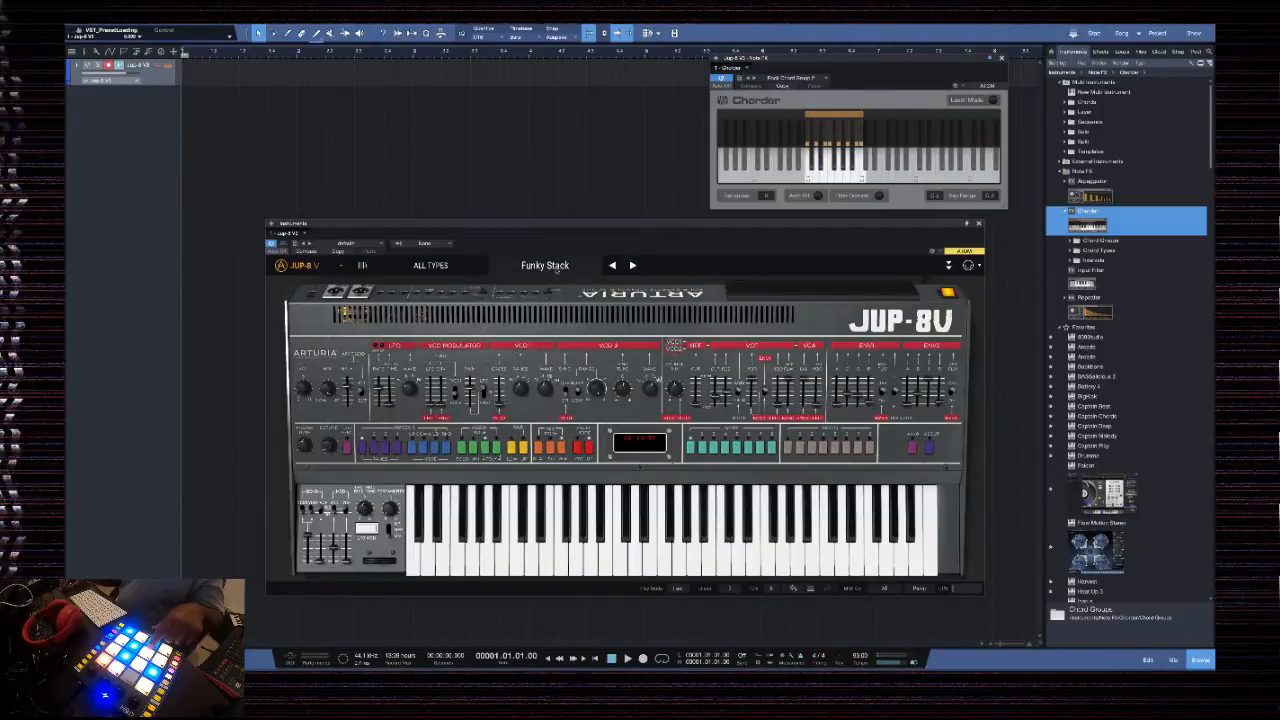
{"action": "left_click", "coordinate": [550, 266]}
{"action": "left_click", "coordinate": [663, 287]}
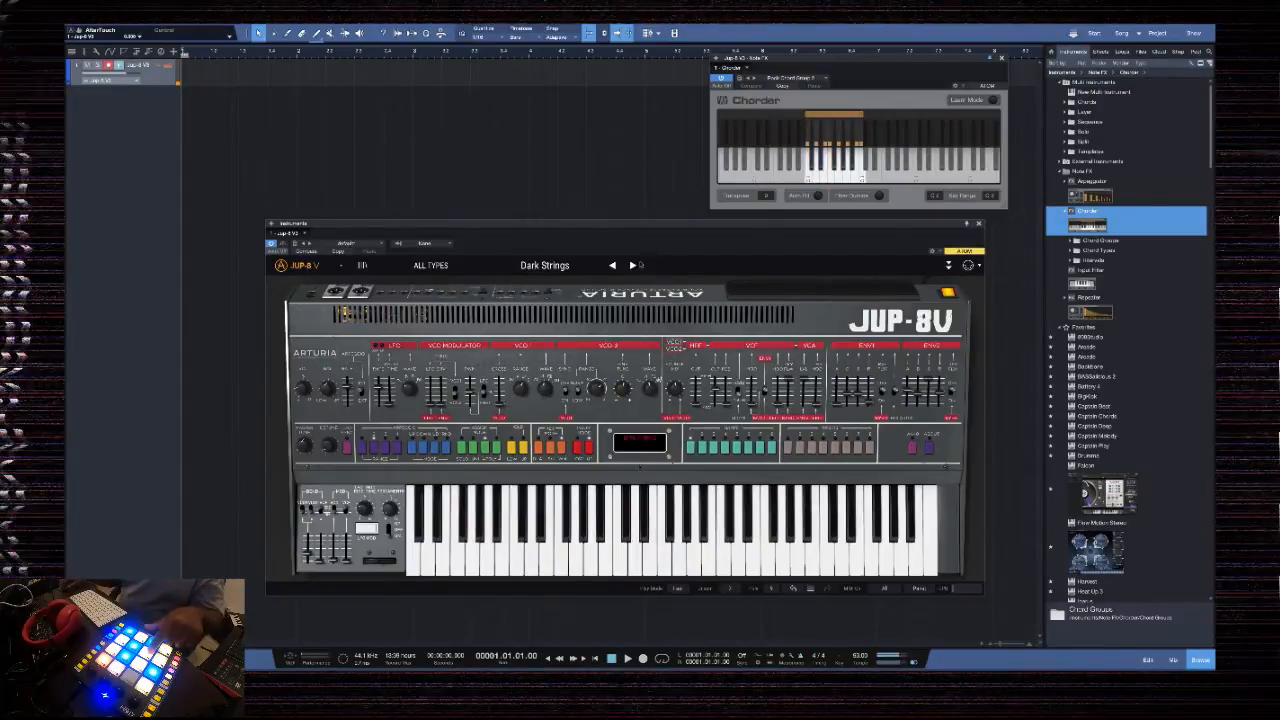
{"action": "left_click", "coordinate": [563, 270]}
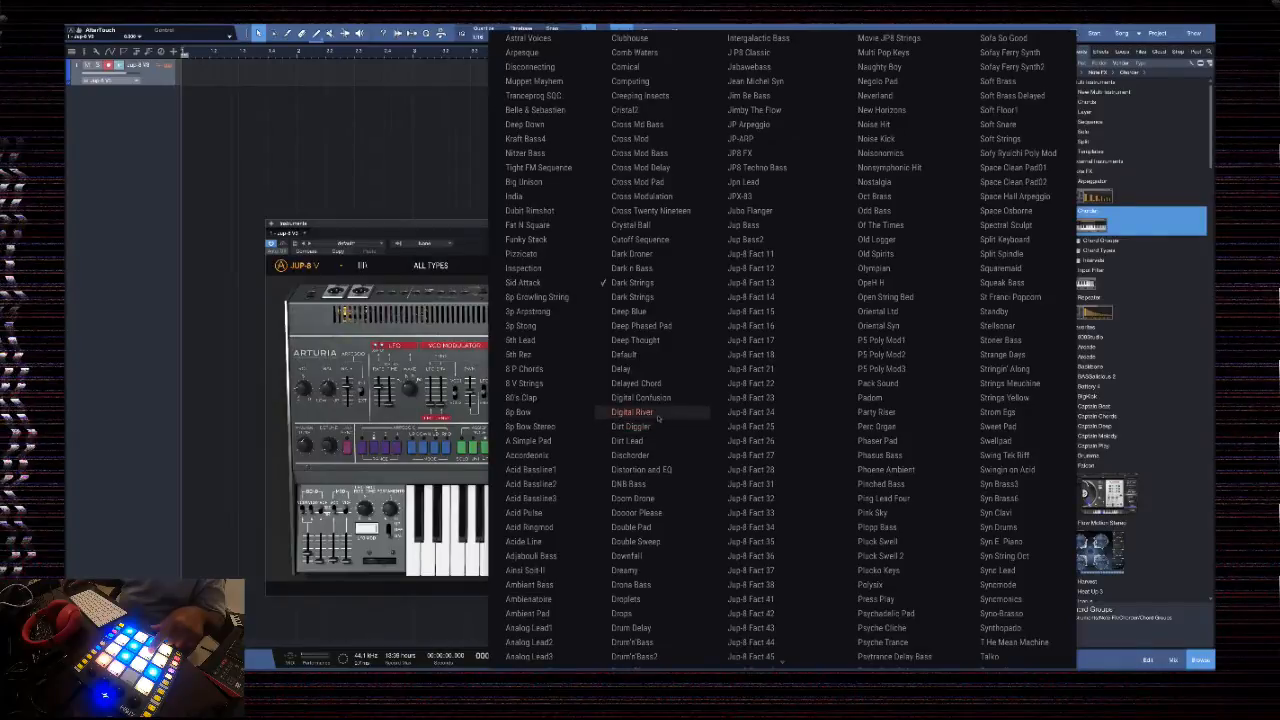
{"action": "left_click", "coordinate": [645, 384]}
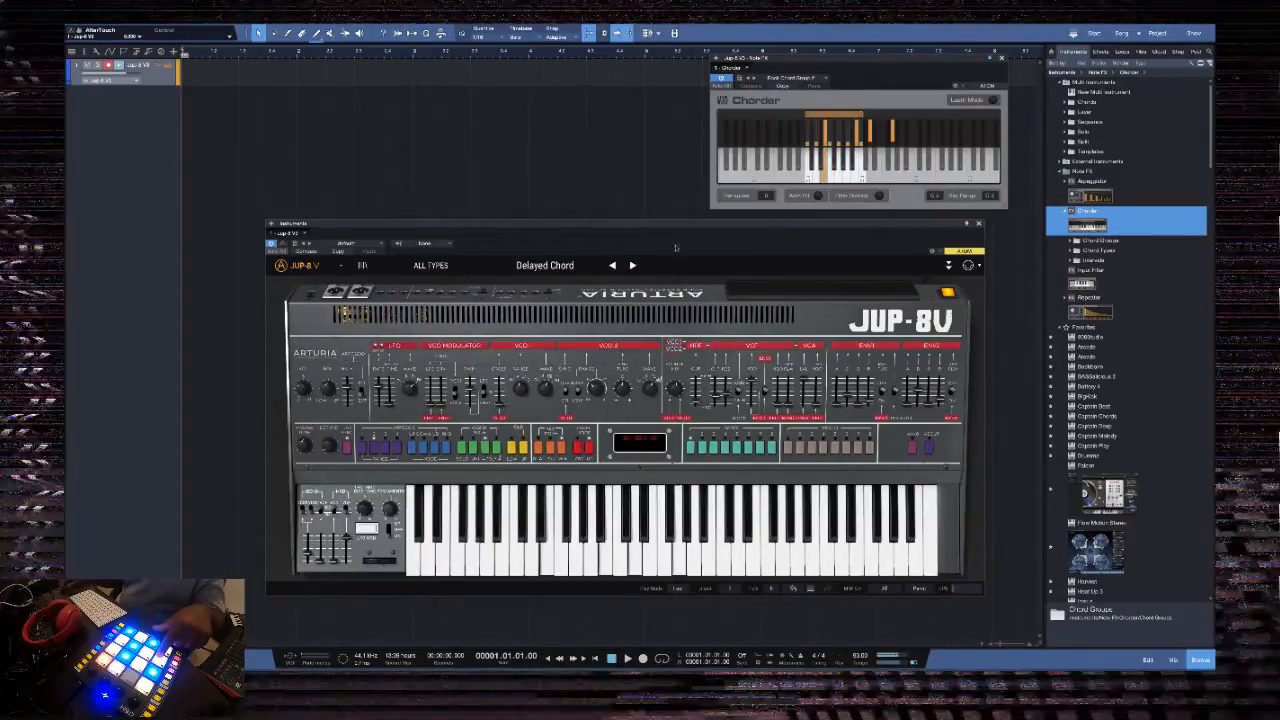
Load the Strings Meuchine patch and raise its keyboard velocity curve, closing the advanced section
{"action": "left_click", "coordinate": [545, 265]}
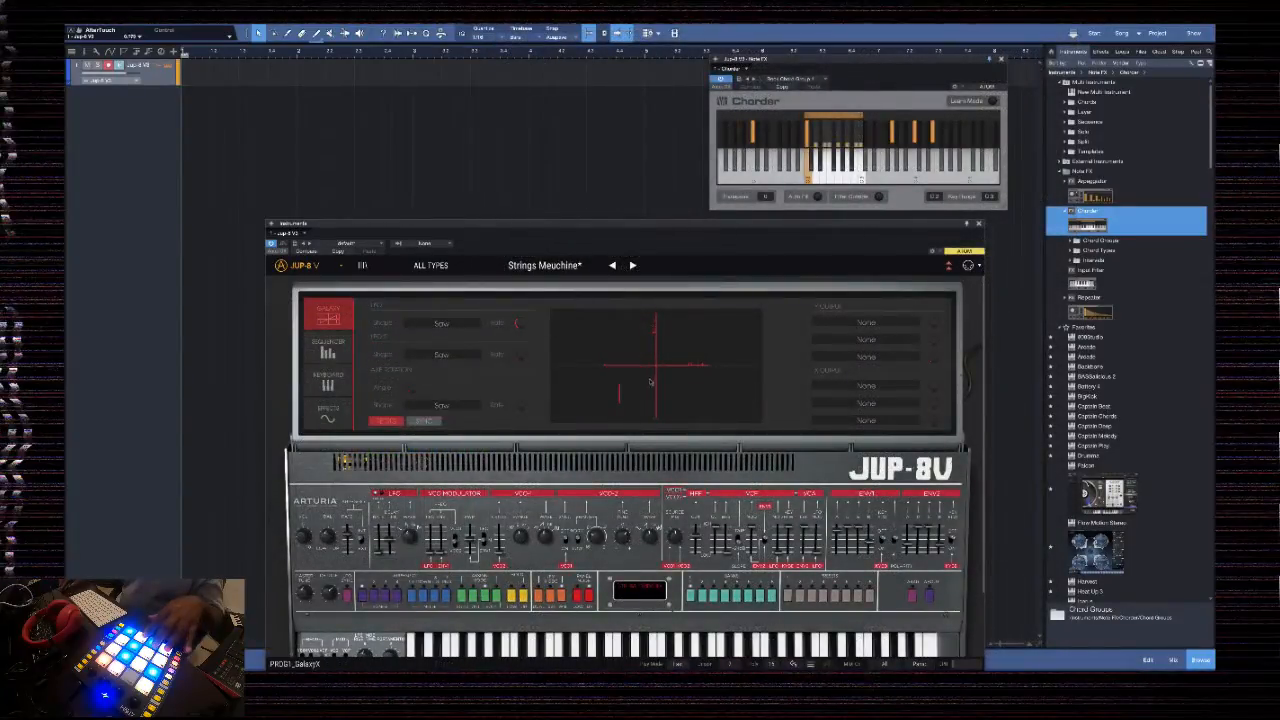
{"action": "left_click", "coordinate": [328, 380]}
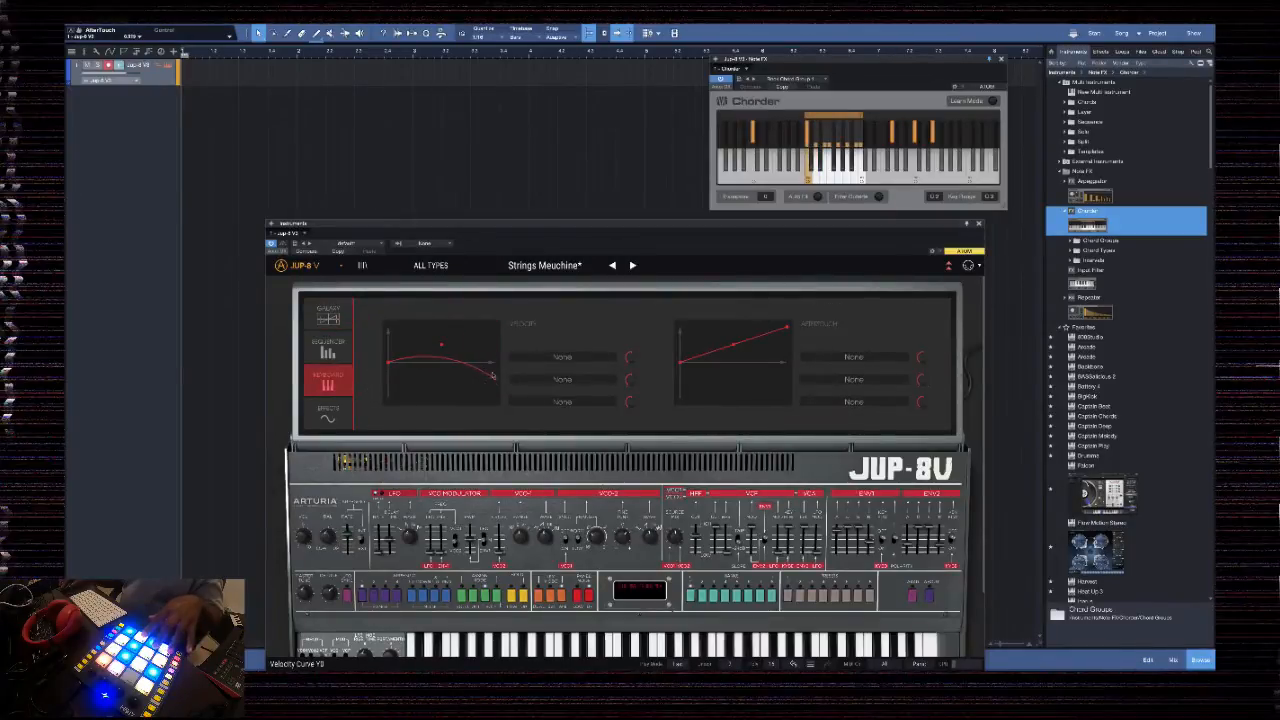
{"action": "left_click_drag", "start_coordinate": [434, 345], "coordinate": [446, 327]}
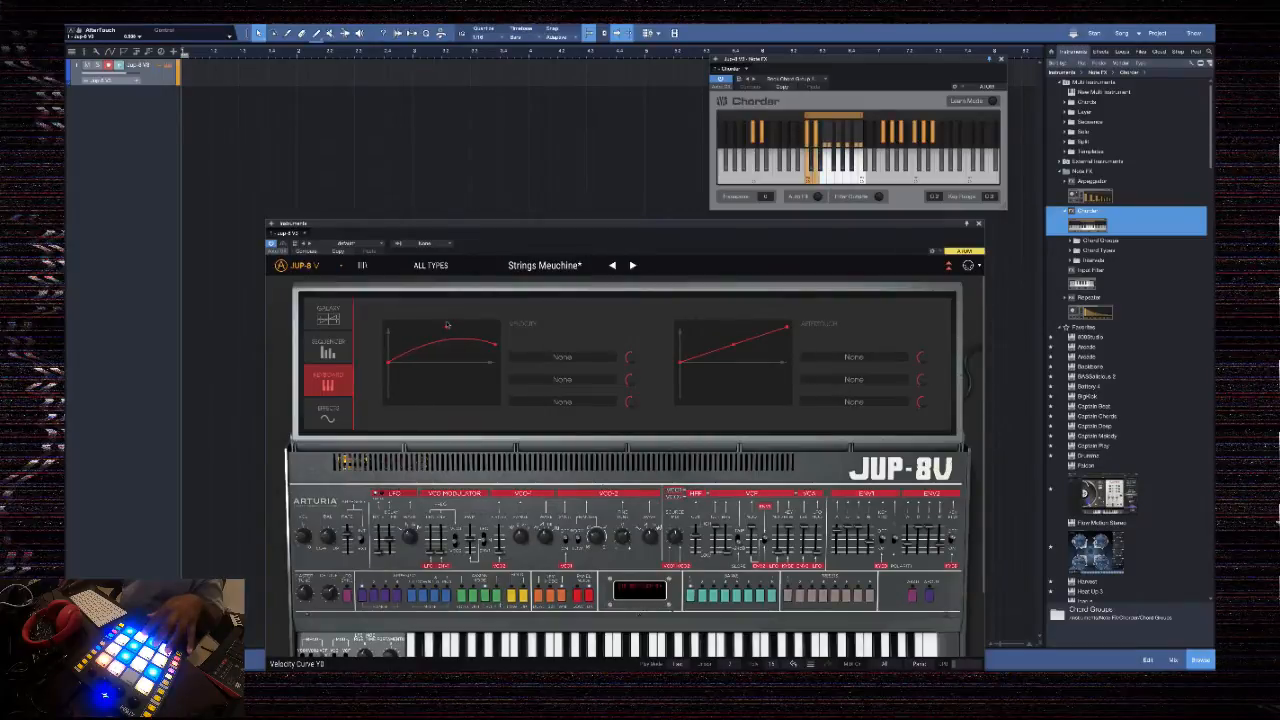
{"action": "left_click", "coordinate": [948, 266]}
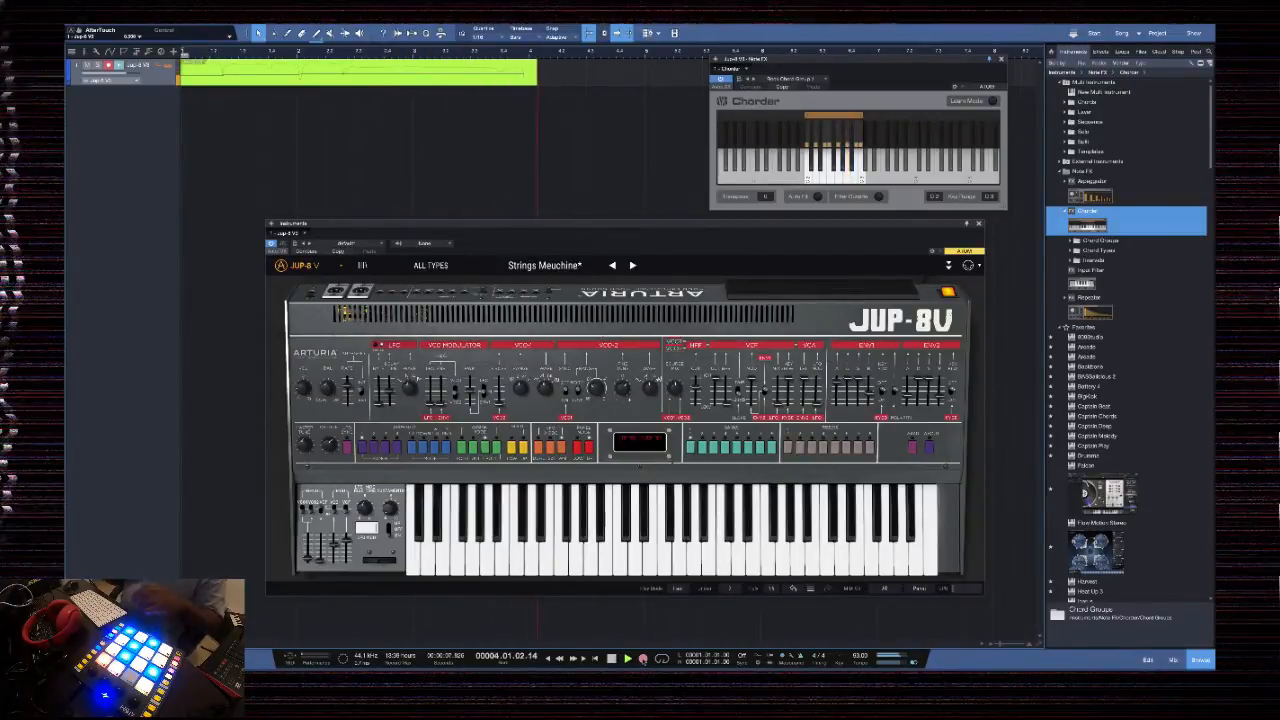
Stop recording the chord part on the Jup-8 V3 track and play the take back from the song start
{"action": "key", "text": "space"}
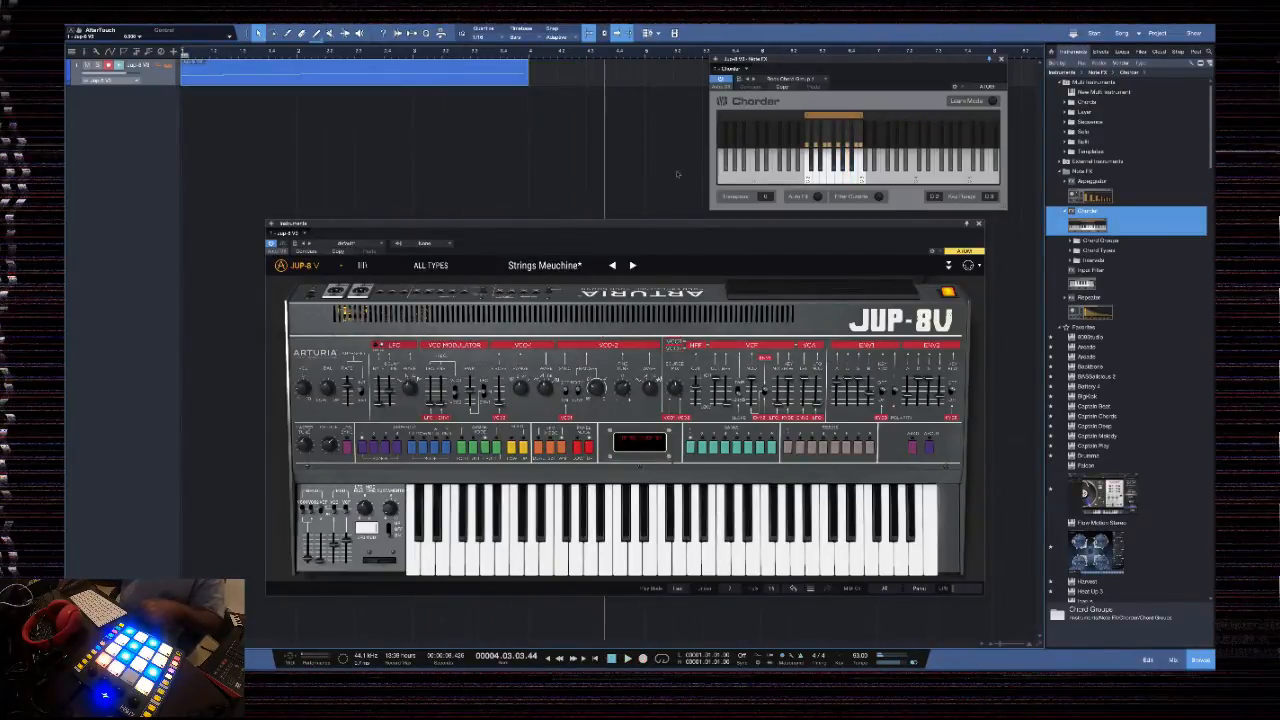
{"action": "left_click", "coordinate": [611, 661]}
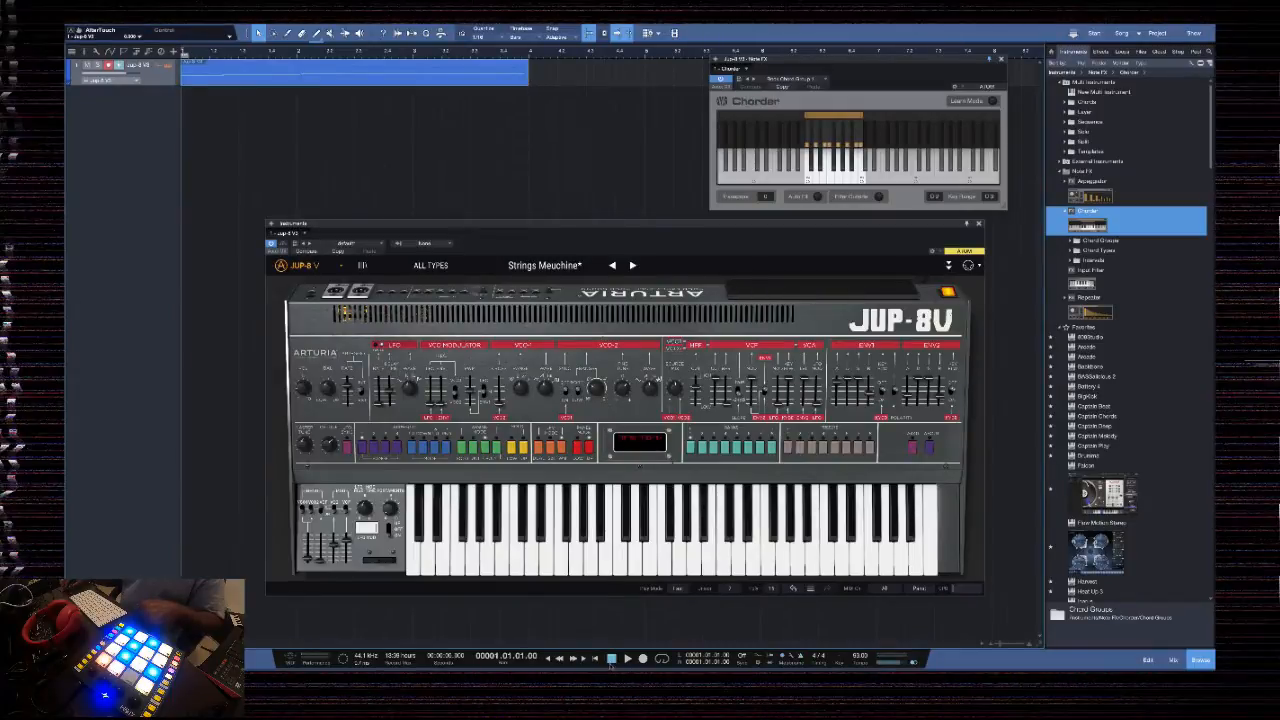
{"action": "key", "text": "space"}
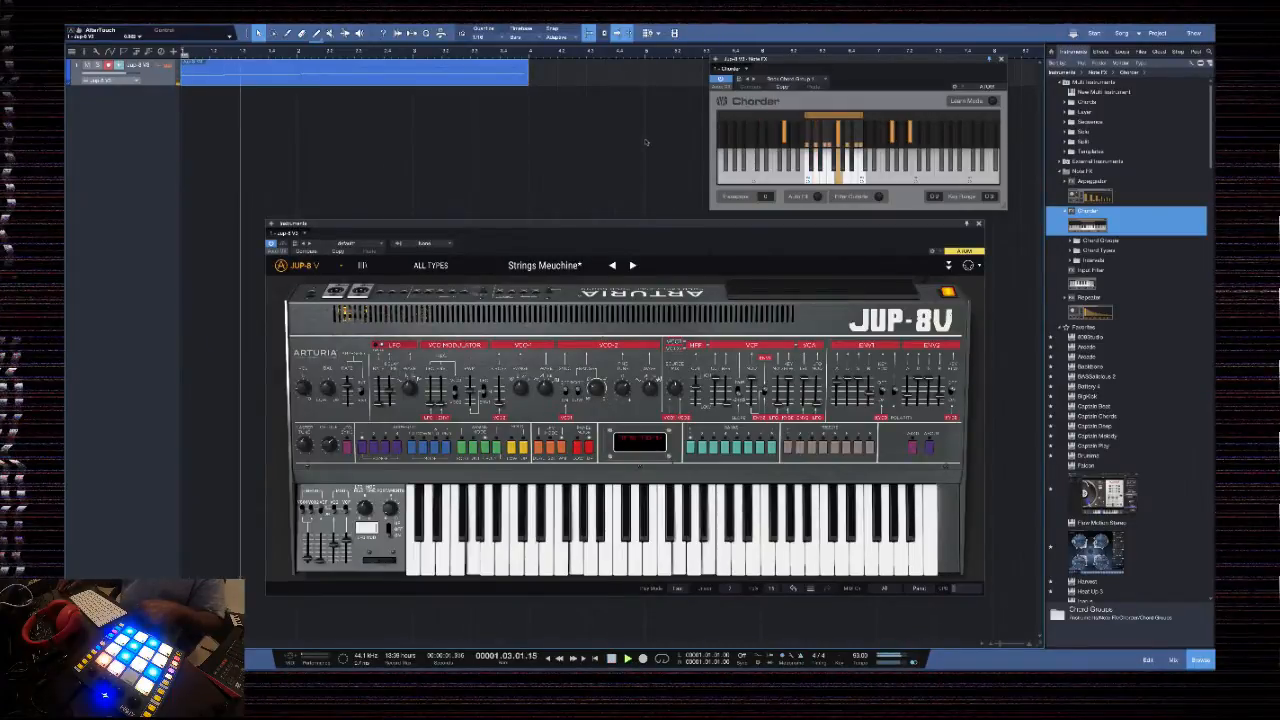
{"action": "right_click", "coordinate": [499, 77]}
{"action": "left_click", "coordinate": [521, 185]}
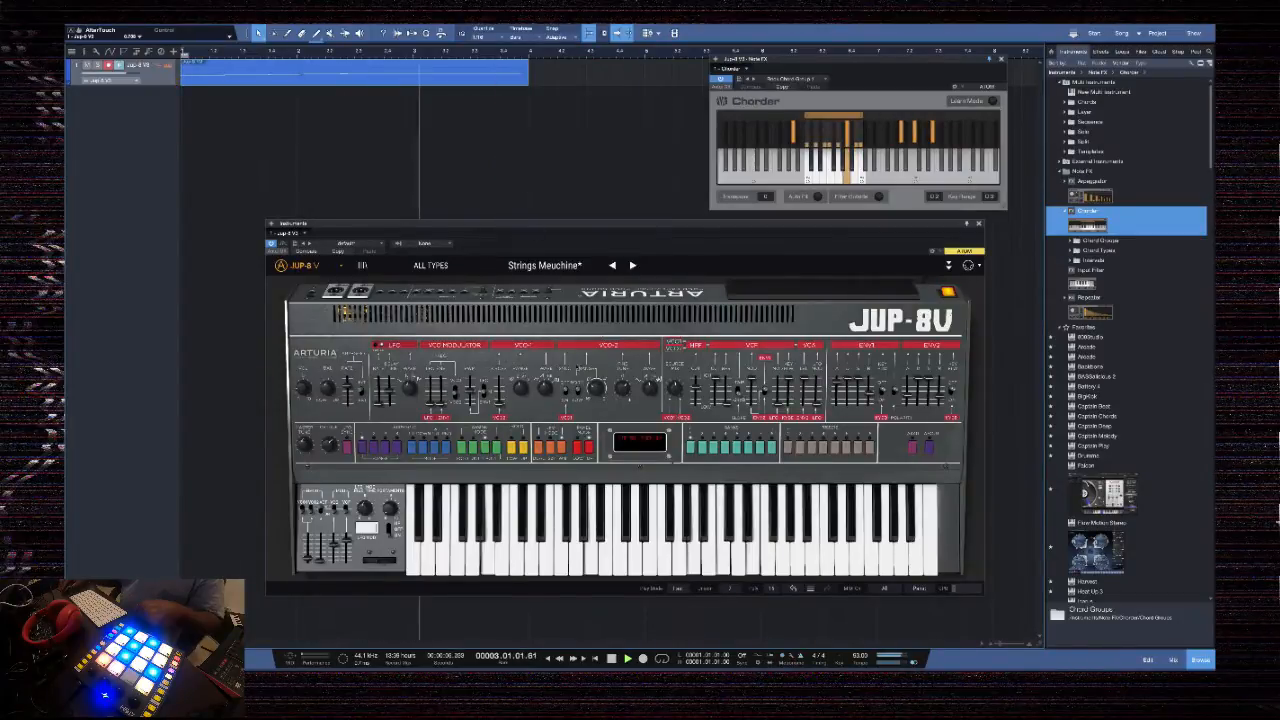
{"action": "key", "text": "space"}
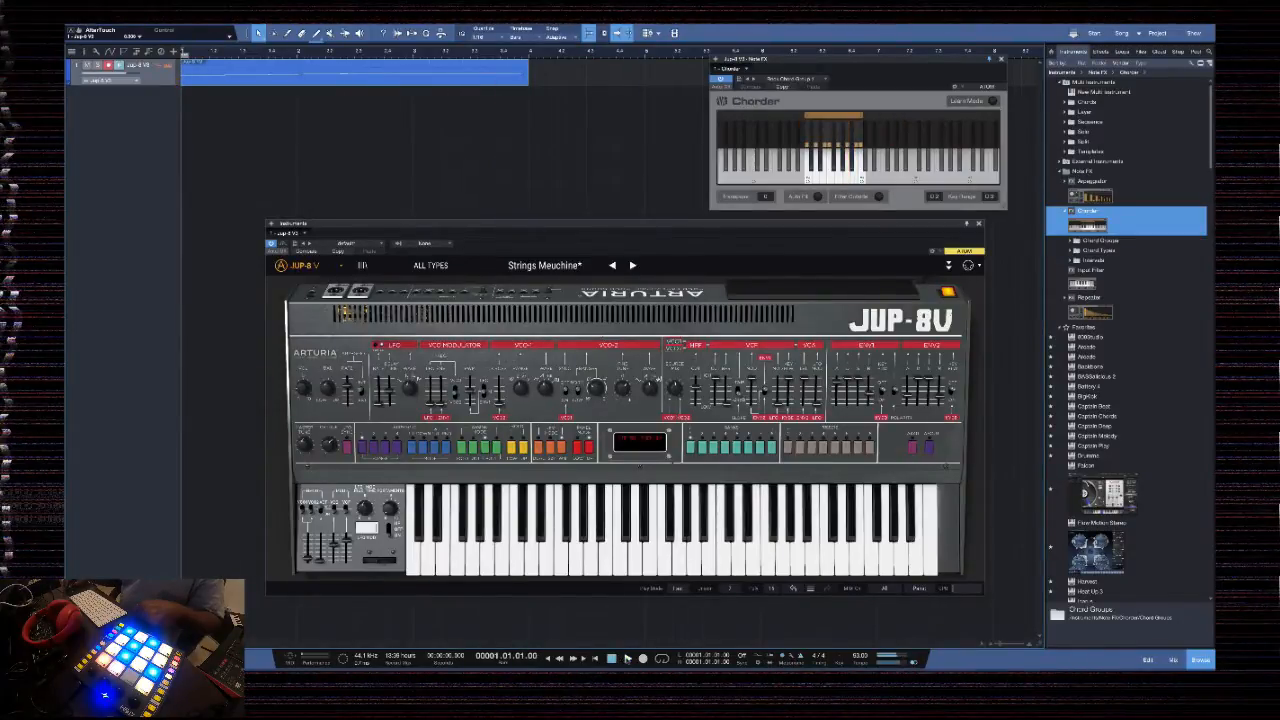
{"action": "key", "text": "space"}
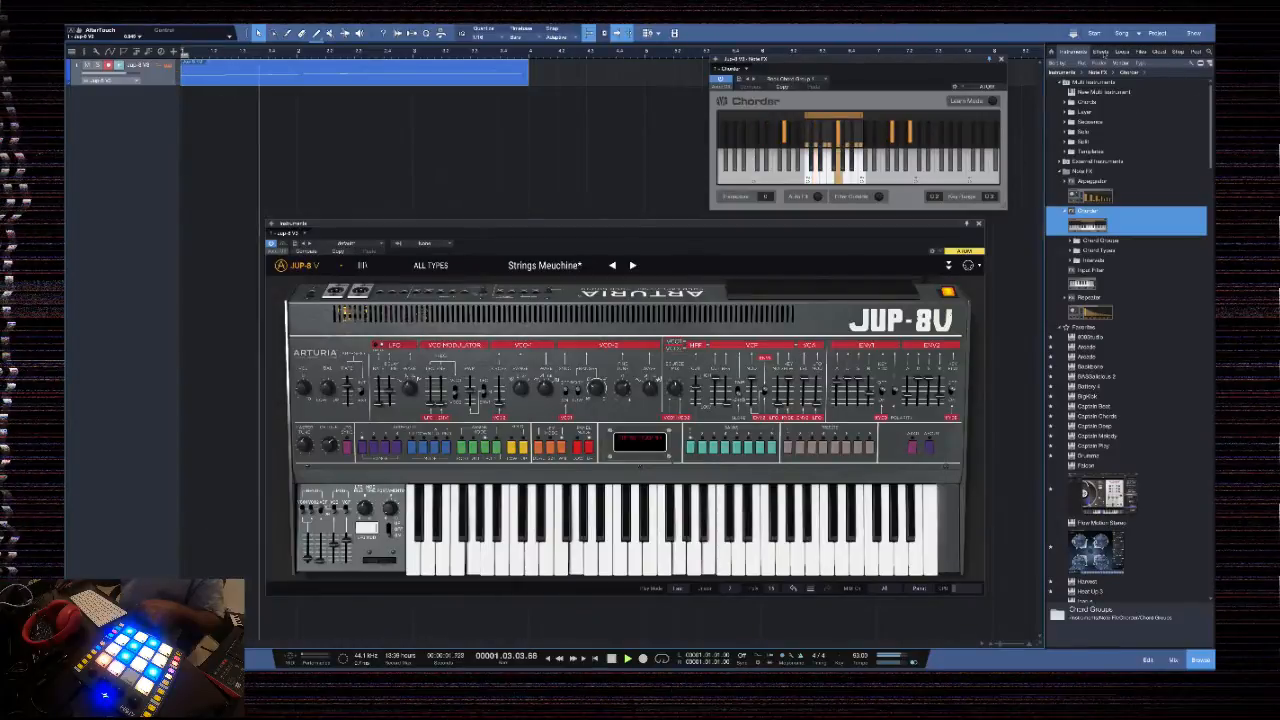
Add the HalfTime effect to the Jup-8 V3 track as an insert
{"action": "left_click", "coordinate": [1103, 53]}
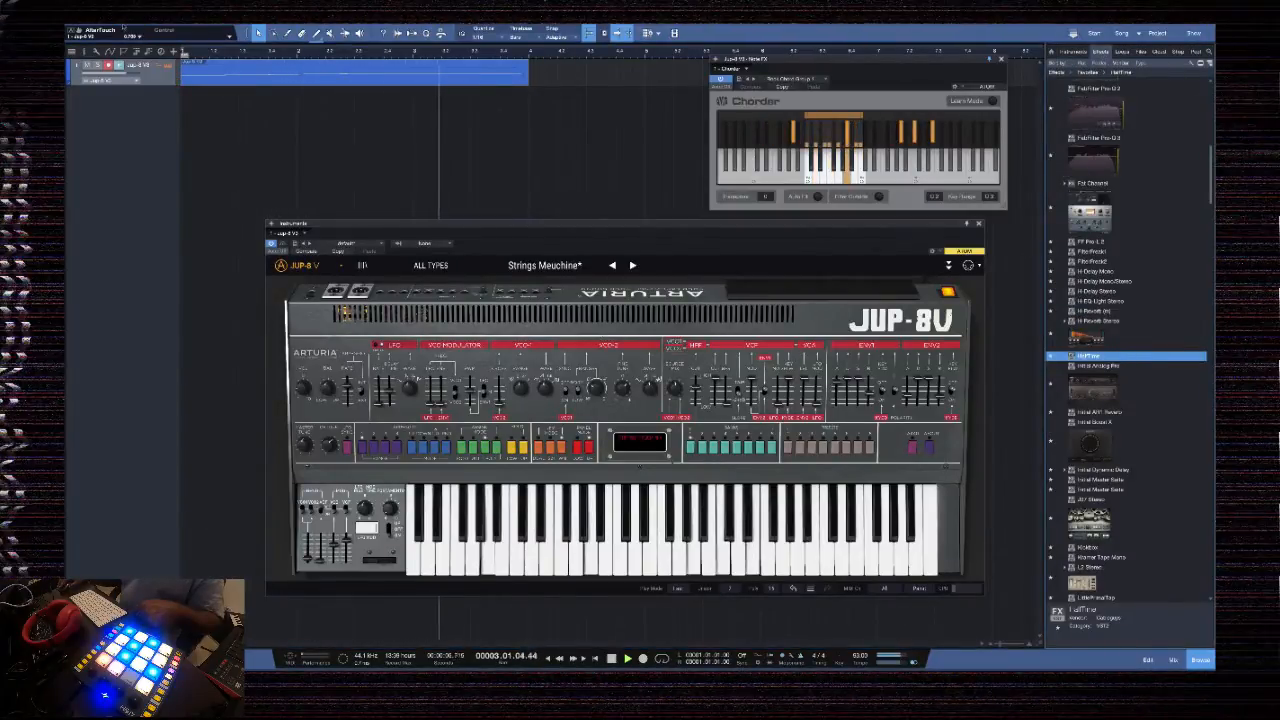
{"action": "left_click", "coordinate": [155, 29]}
{"action": "left_click", "coordinate": [172, 42]}
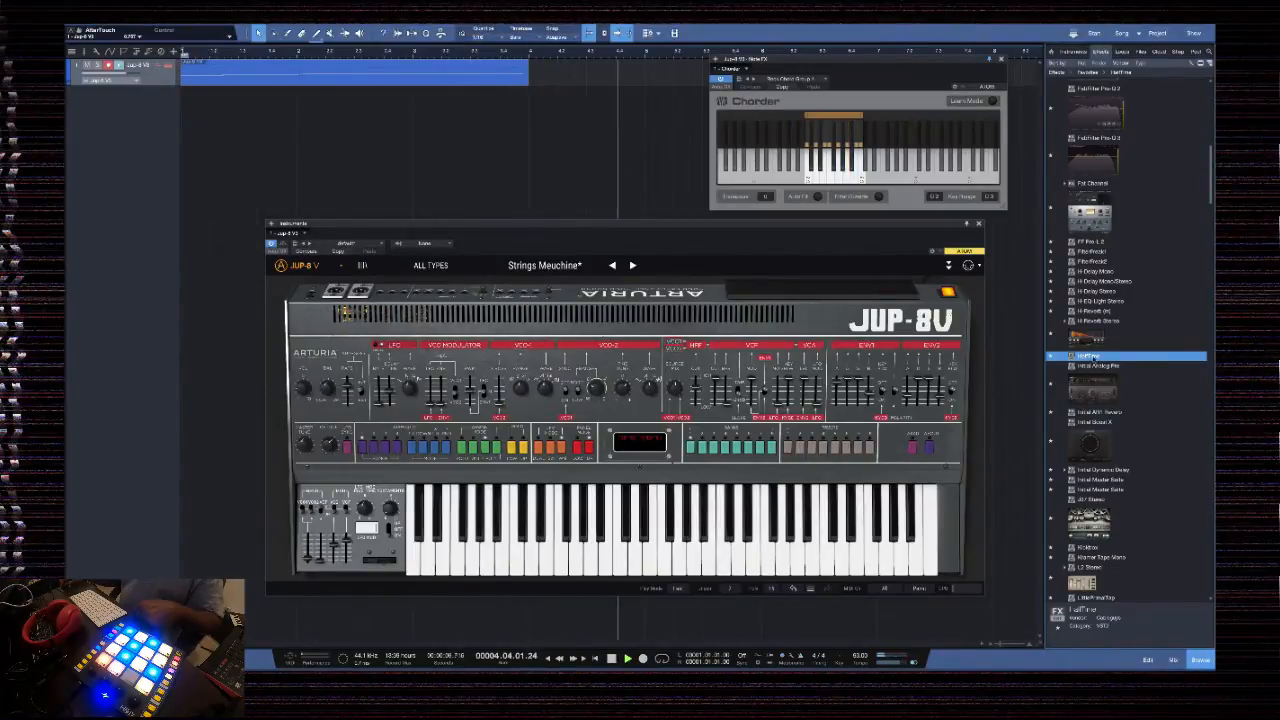
{"action": "left_click_drag", "start_coordinate": [1088, 356], "coordinate": [386, 76]}
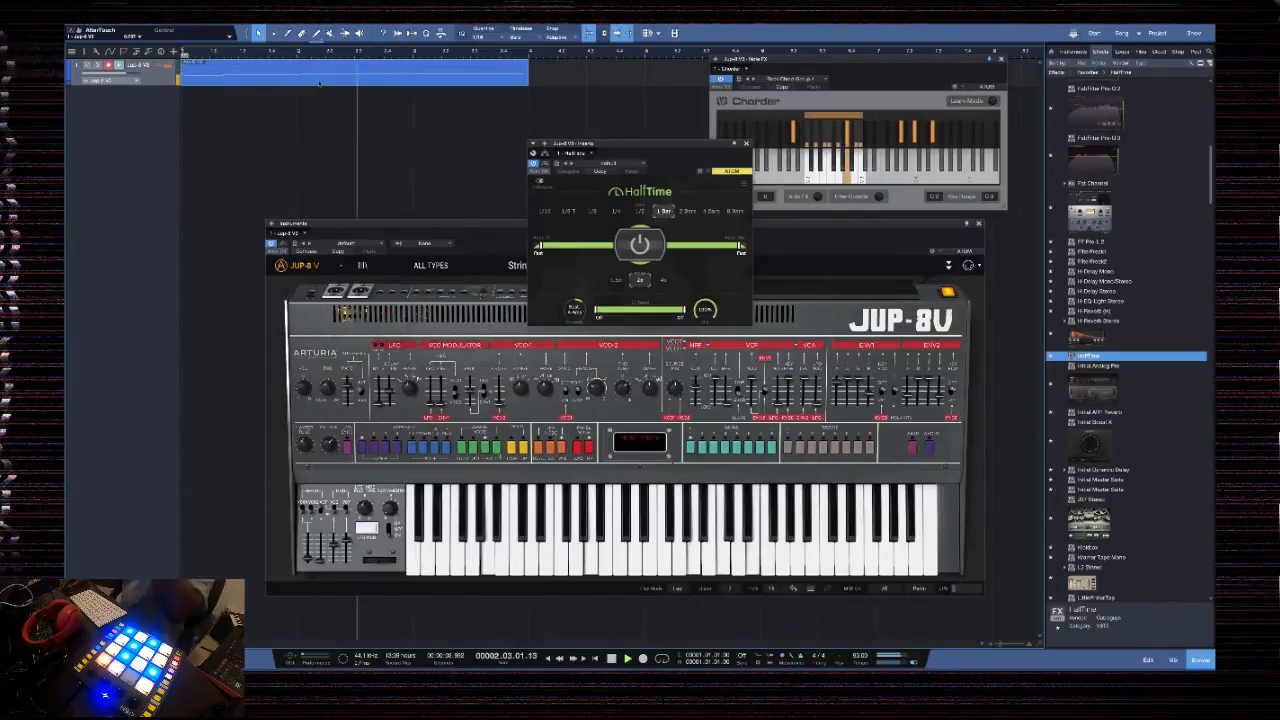
Open the recorded Jup-8 V3 part for note editing and adjust the second and fourth notes to meet the third
{"action": "double_click", "coordinate": [322, 77]}
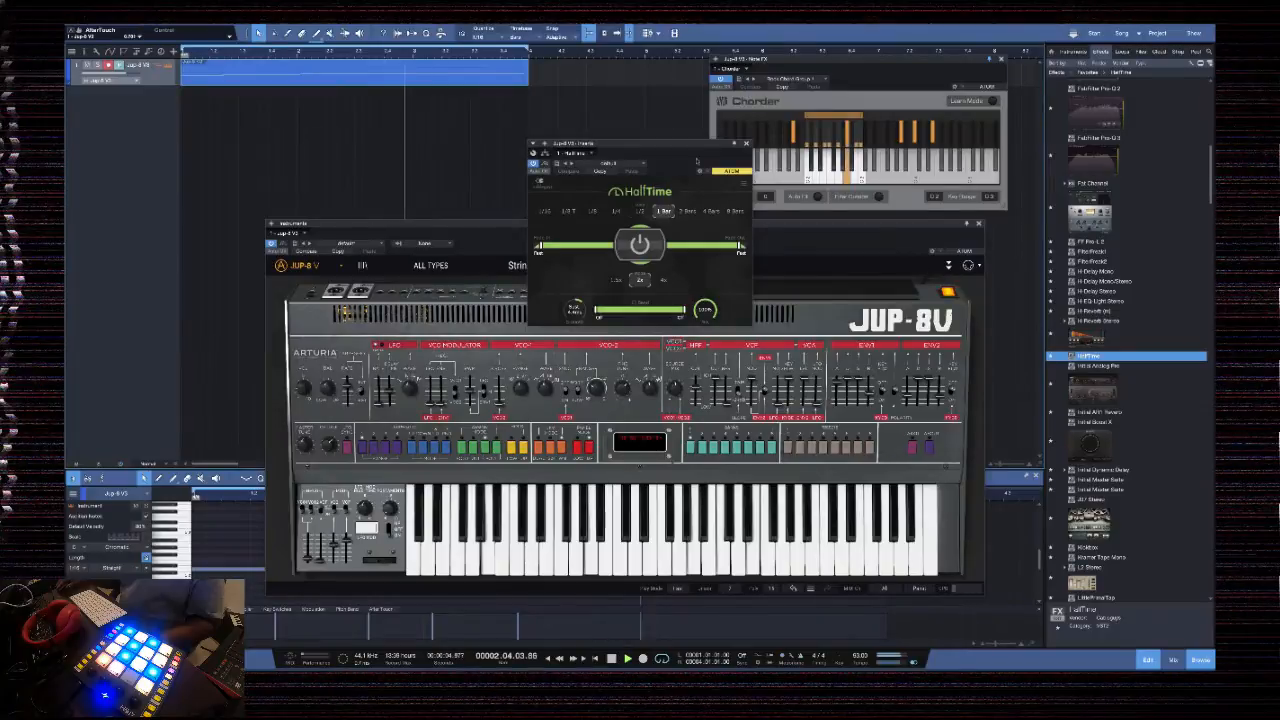
{"action": "left_click", "coordinate": [746, 144]}
{"action": "left_click", "coordinate": [979, 224]}
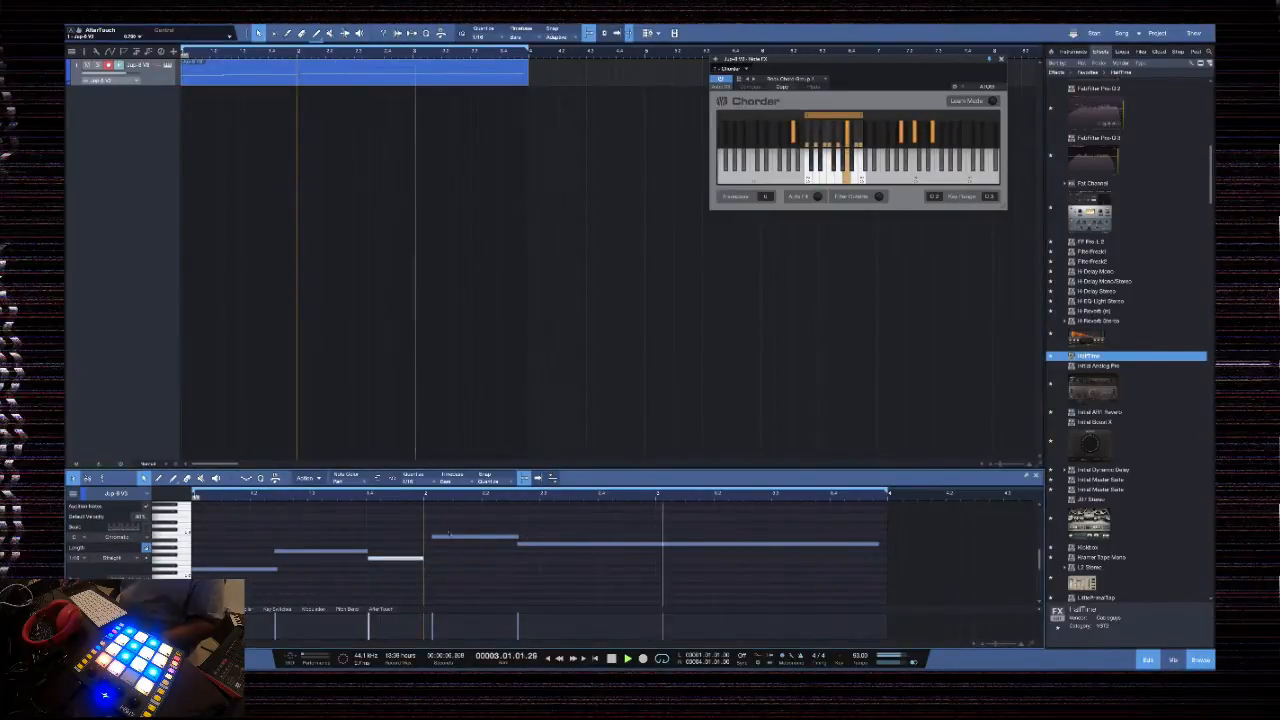
{"action": "left_click_drag", "start_coordinate": [434, 538], "coordinate": [365, 551]}
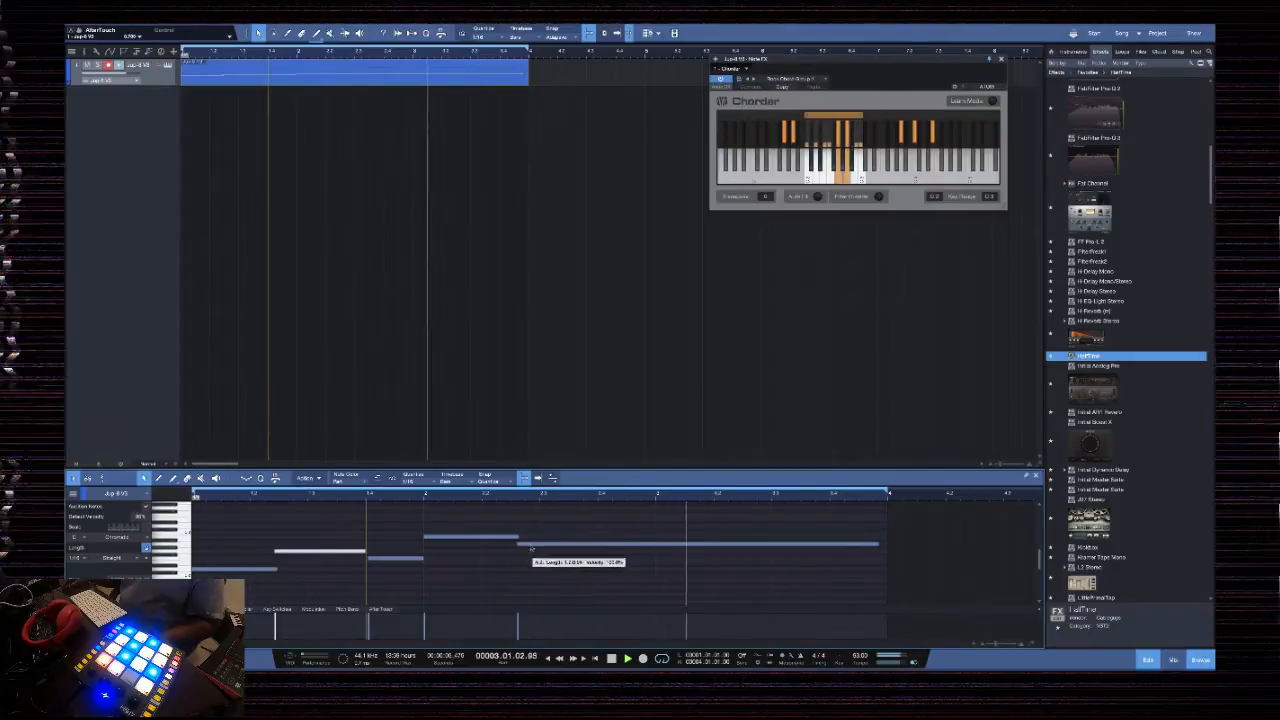
{"action": "scroll", "coordinate": [594, 493], "scroll_direction": "down", "scroll_amount": 5}
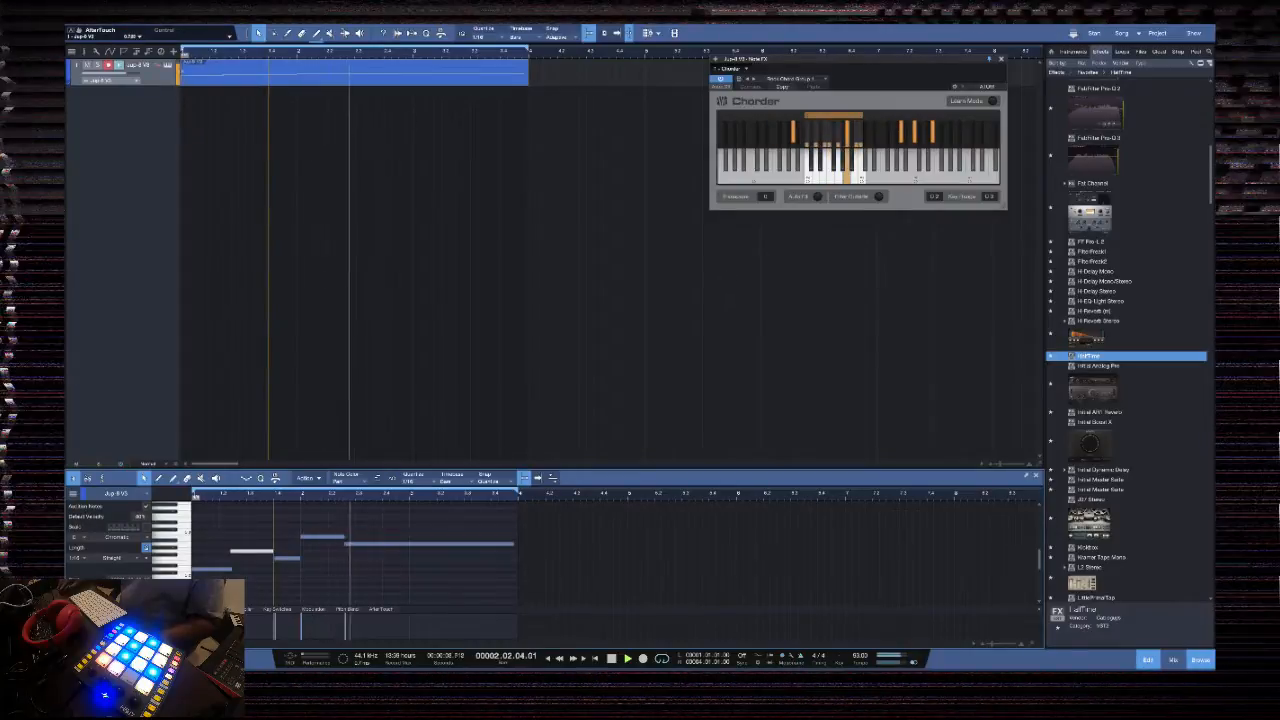
Reopen HalfTime from the Jup-8 V3 channel's inserts and set its loop length to 1/8
{"action": "left_click", "coordinate": [167, 65]}
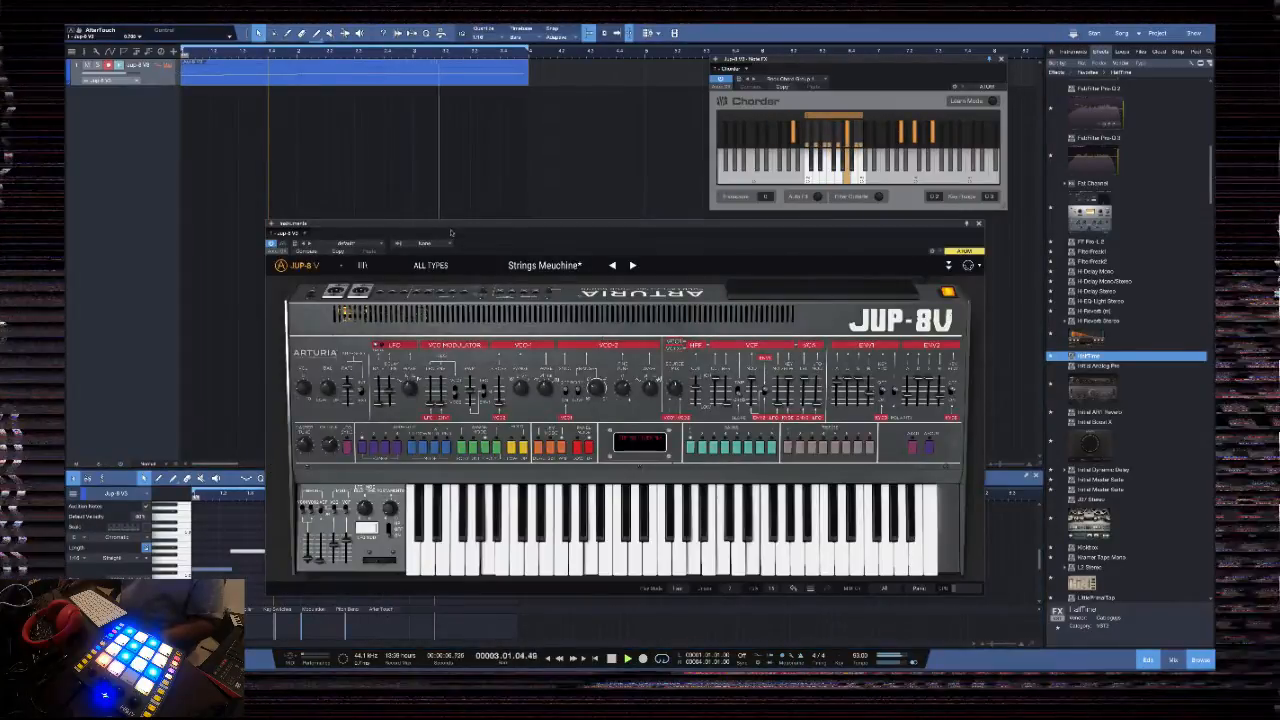
{"action": "left_click", "coordinate": [979, 224]}
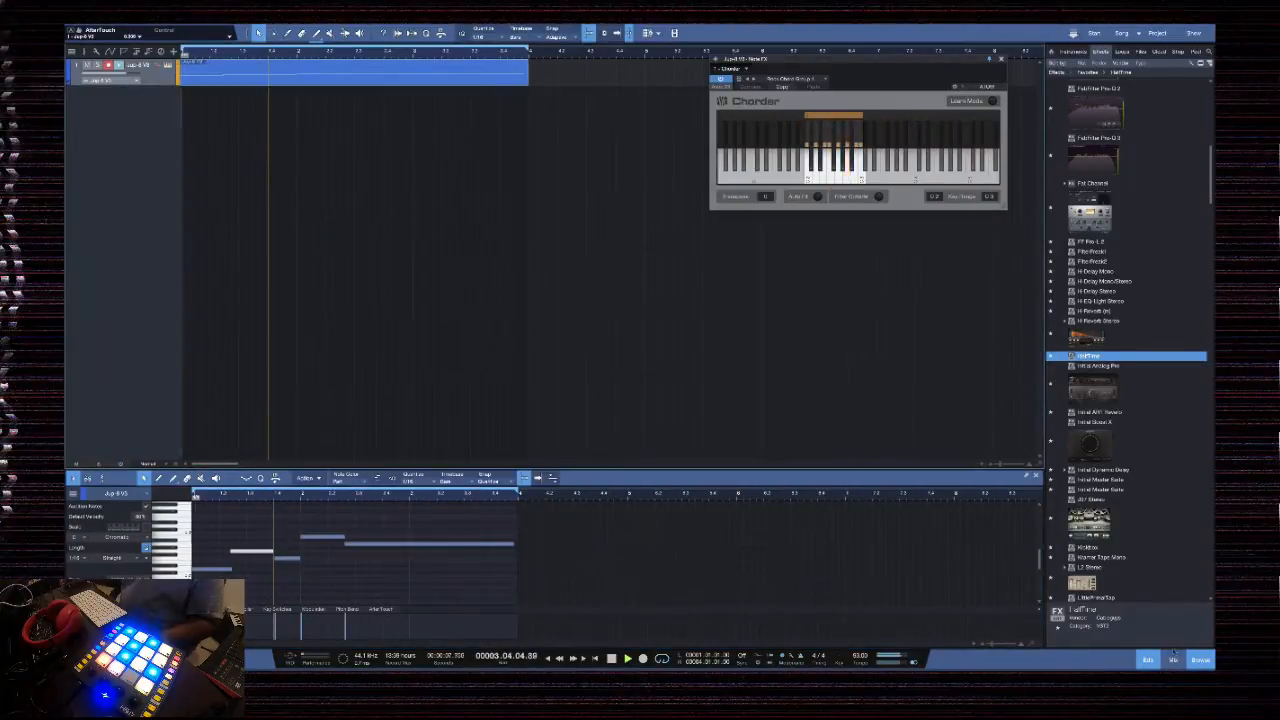
{"action": "left_click", "coordinate": [1173, 659]}
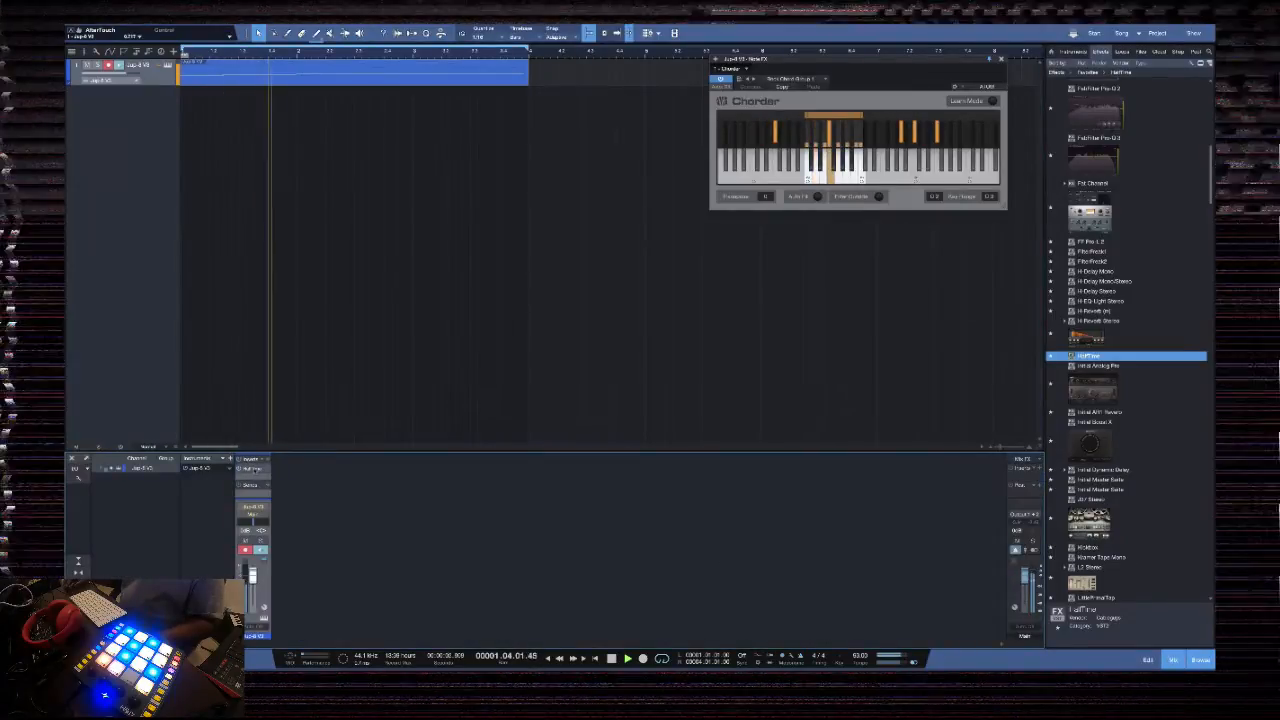
{"action": "double_click", "coordinate": [252, 469]}
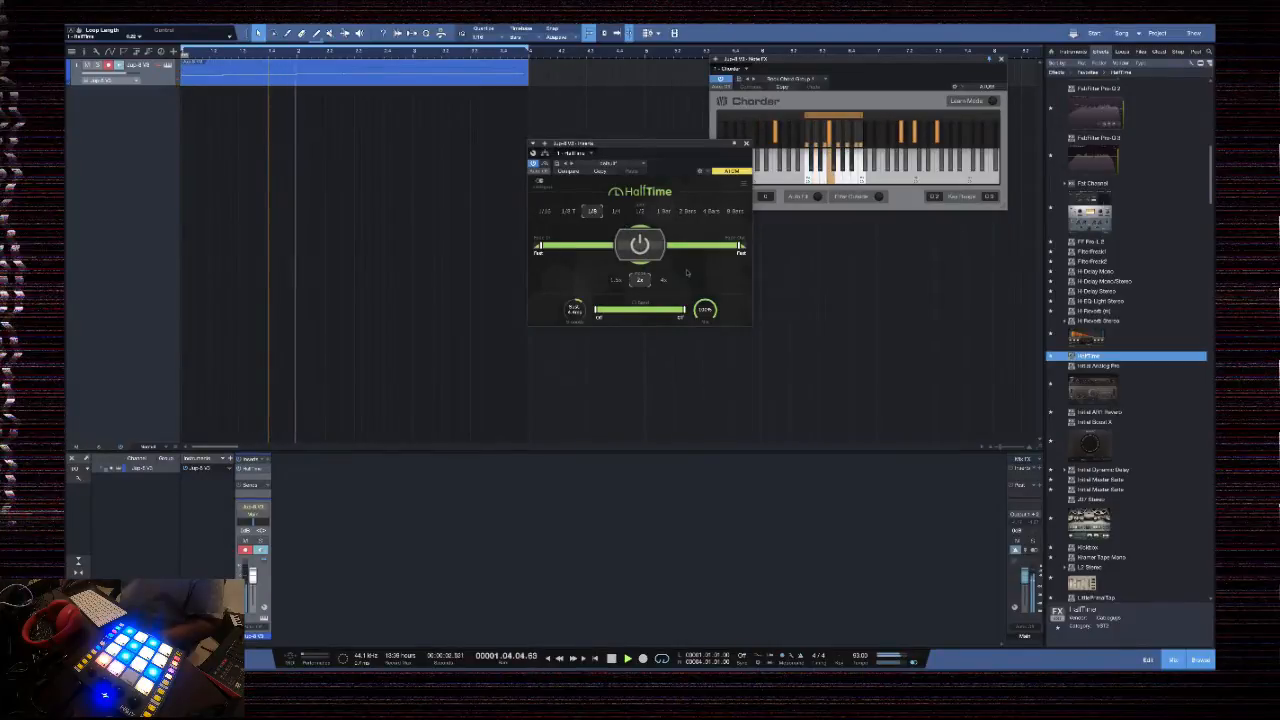
Lengthen the fourth chord note, extend the last note to the end of the part, and close the Chorder window
{"action": "double_click", "coordinate": [352, 76]}
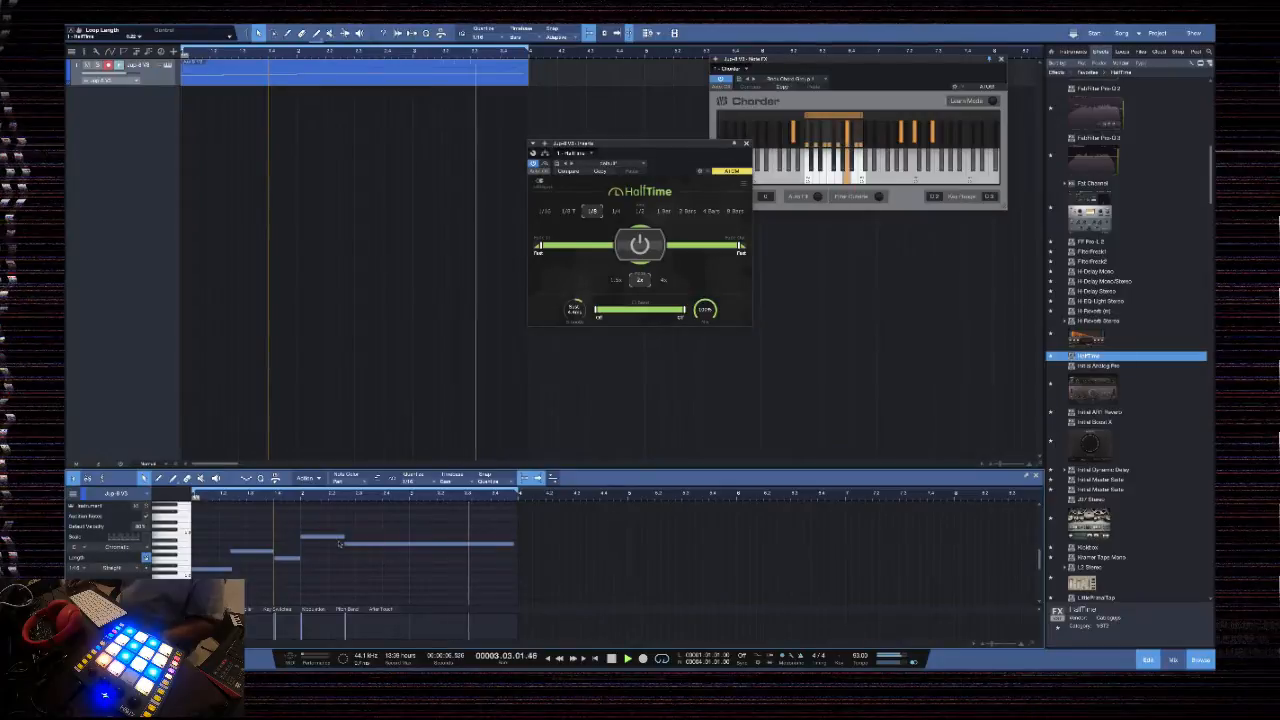
{"action": "left_click_drag", "start_coordinate": [341, 543], "coordinate": [355, 539]}
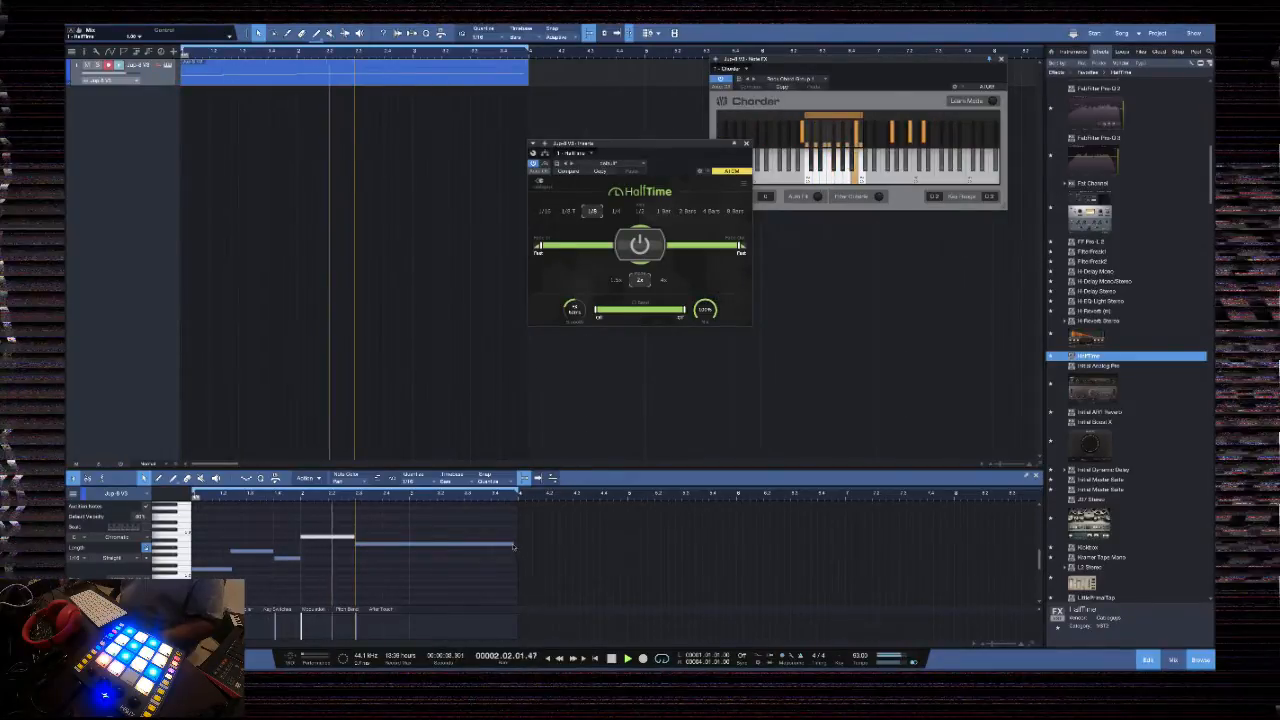
{"action": "left_click_drag", "start_coordinate": [513, 547], "coordinate": [518, 546]}
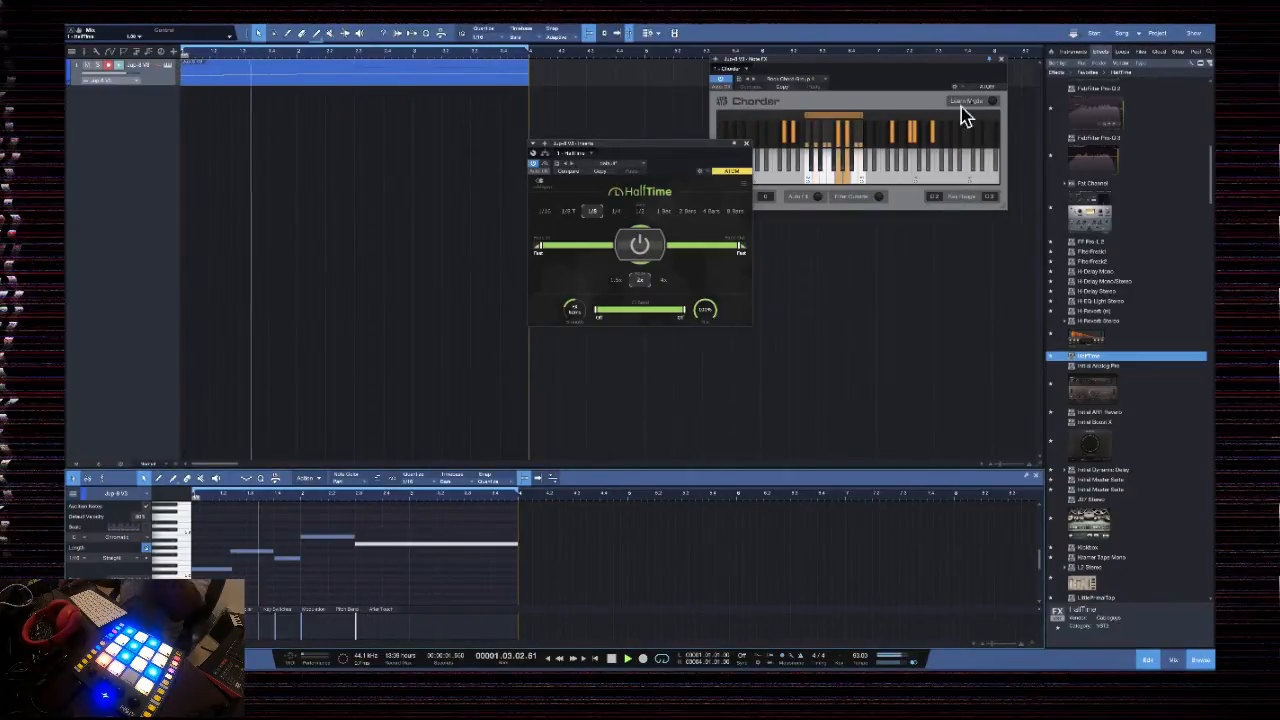
{"action": "left_click", "coordinate": [1001, 59]}
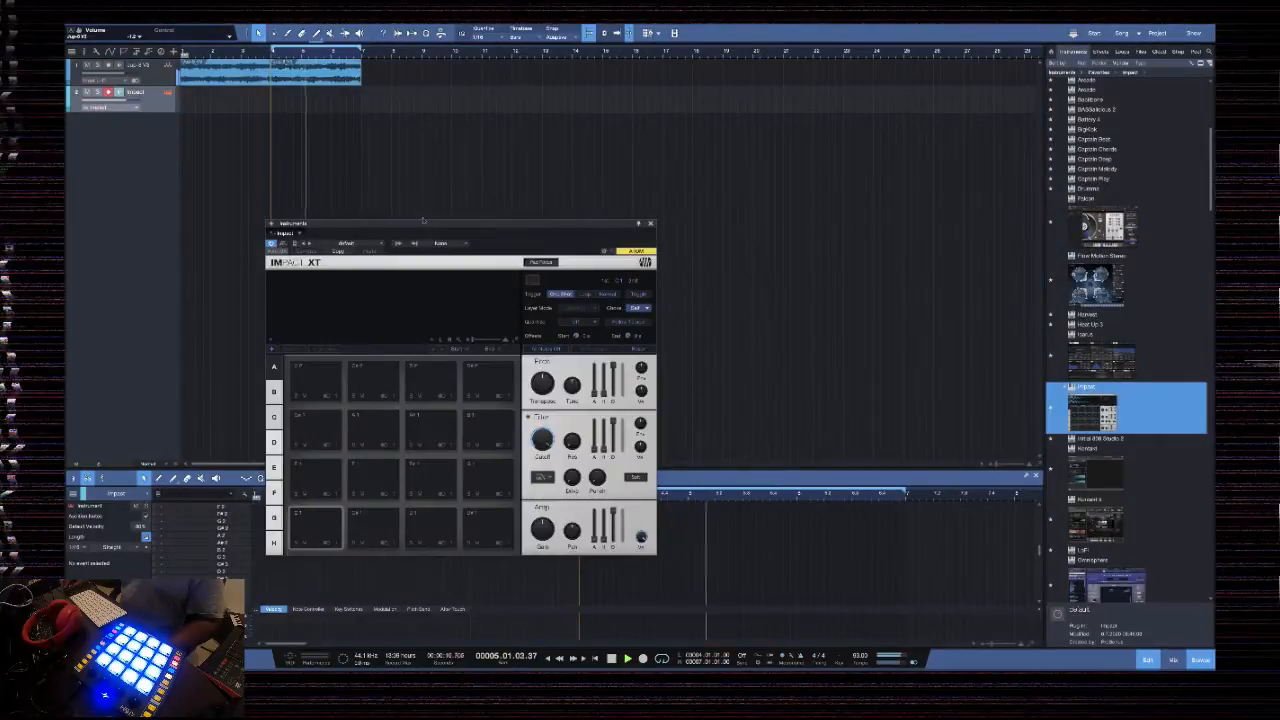
Add an Impact instrument track below the bounced Jup-8 V3 audio and load the Dope Kit preset
{"action": "left_click_drag", "start_coordinate": [446, 237], "coordinate": [643, 149]}
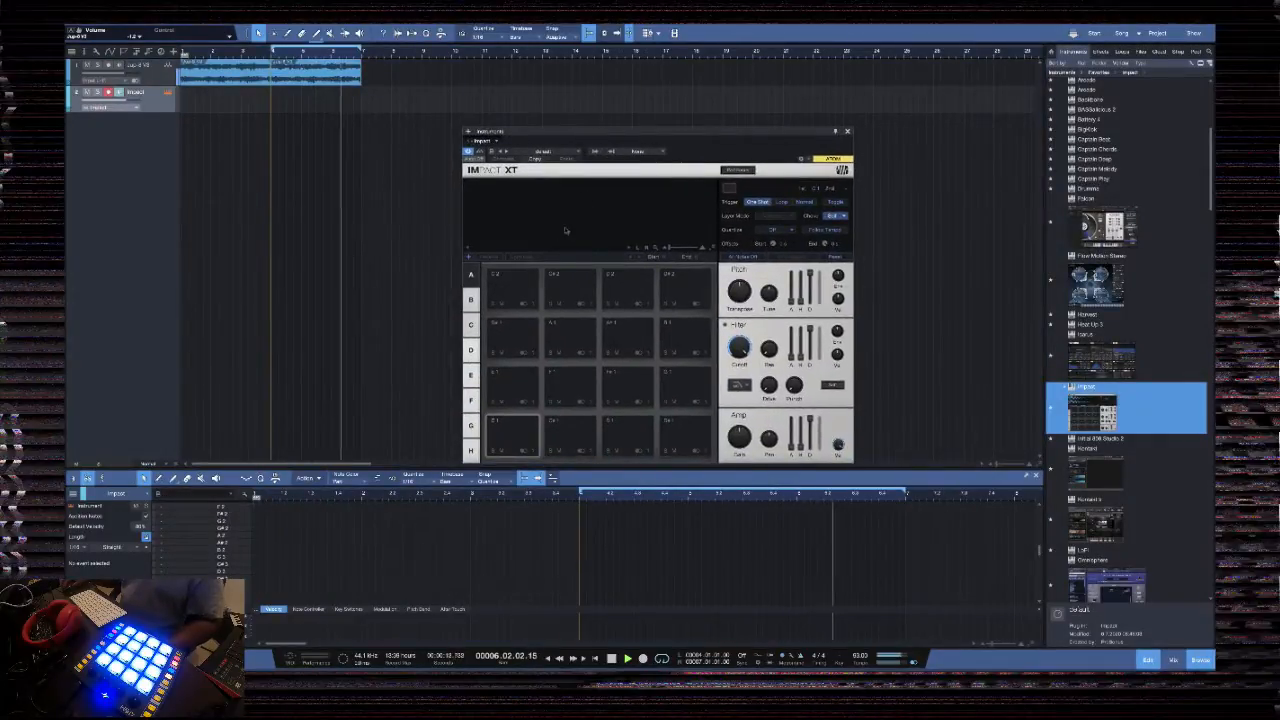
{"action": "left_click", "coordinate": [565, 151]}
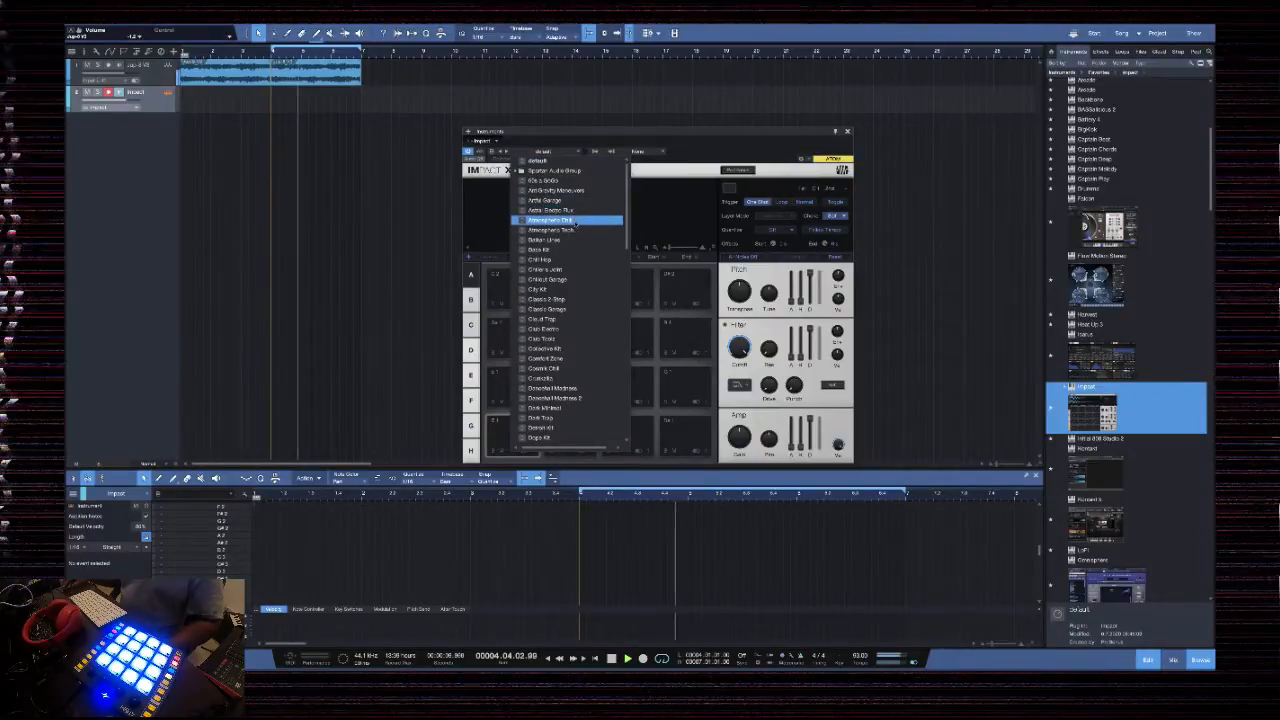
{"action": "scroll", "coordinate": [576, 340], "scroll_direction": "down", "scroll_amount": 1}
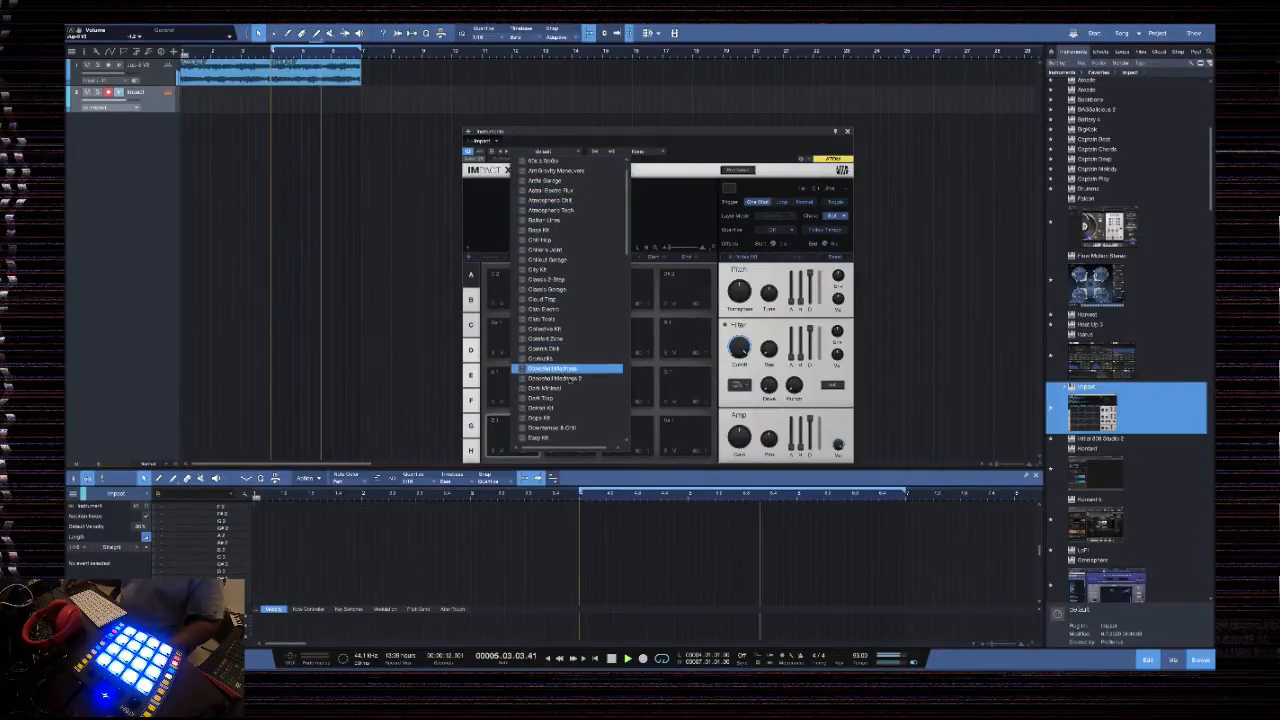
{"action": "scroll", "coordinate": [573, 388], "scroll_direction": "down", "scroll_amount": 3}
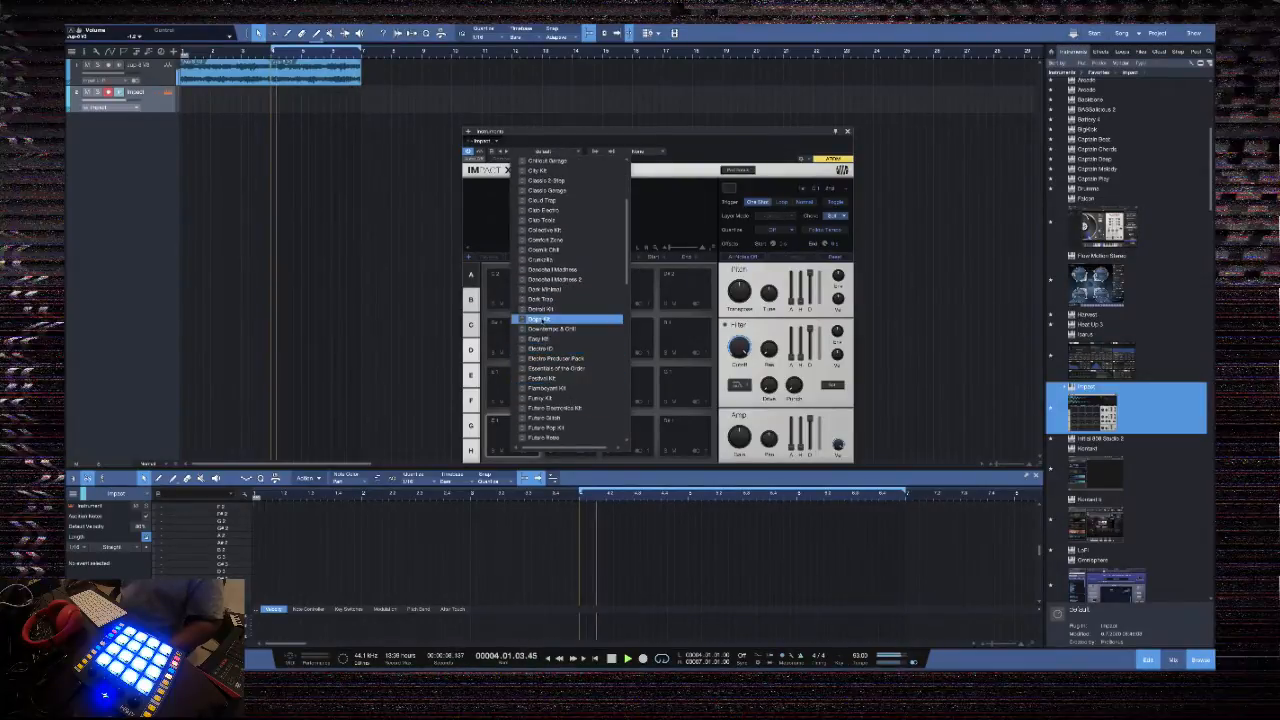
{"action": "left_click", "coordinate": [567, 320]}
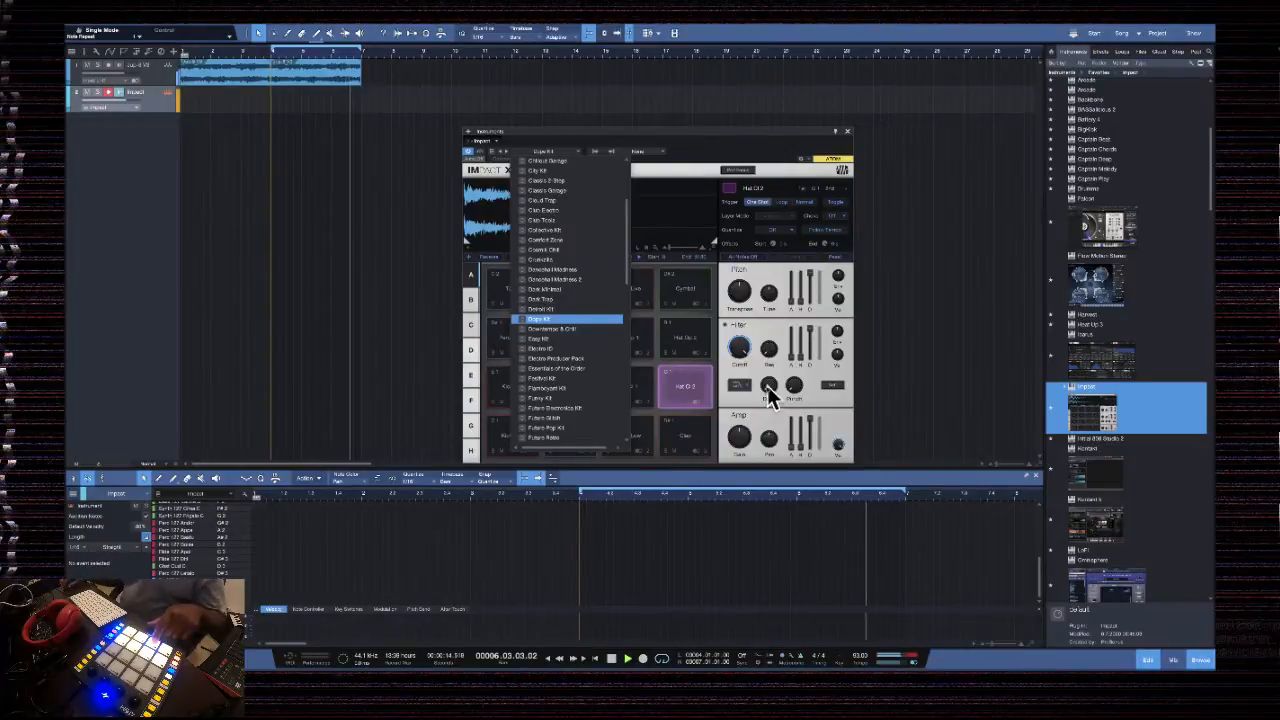
{"action": "left_click", "coordinate": [675, 131]}
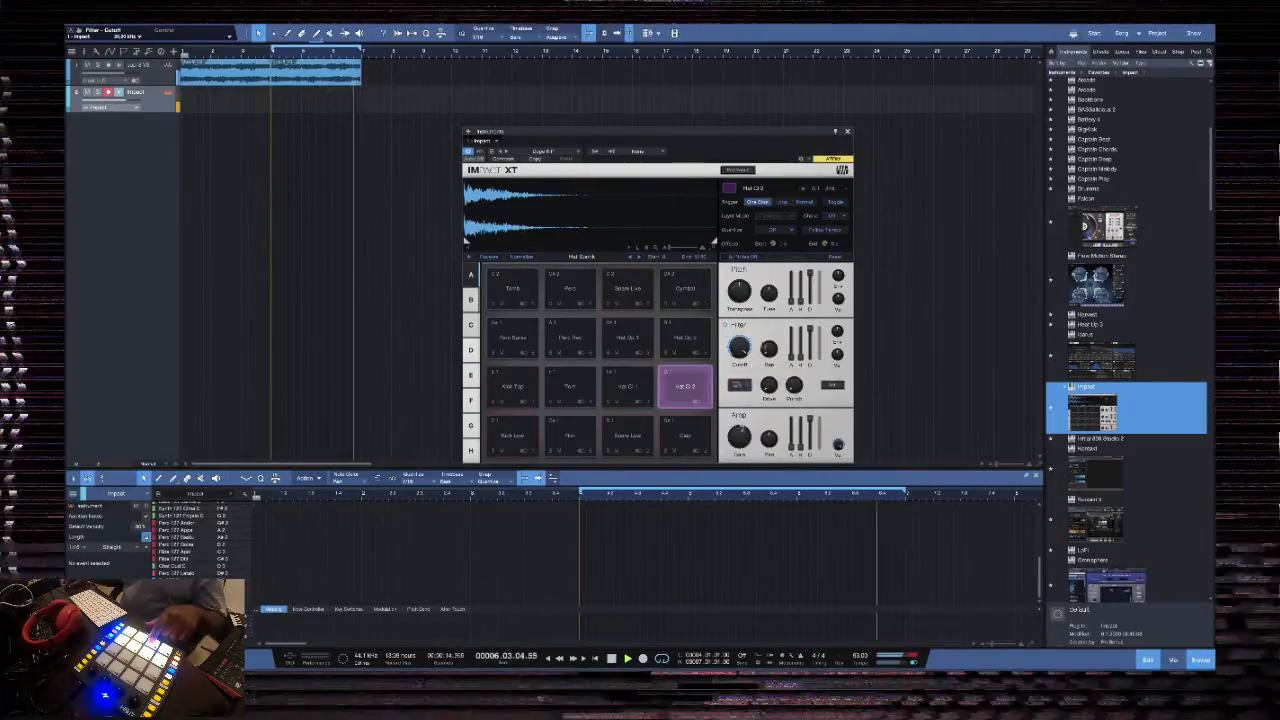
Record a Hat Cl 2 pattern with raised filter resonance on the Impact track and bounce it to audio
{"action": "left_click_drag", "start_coordinate": [767, 348], "coordinate": [760, 308]}
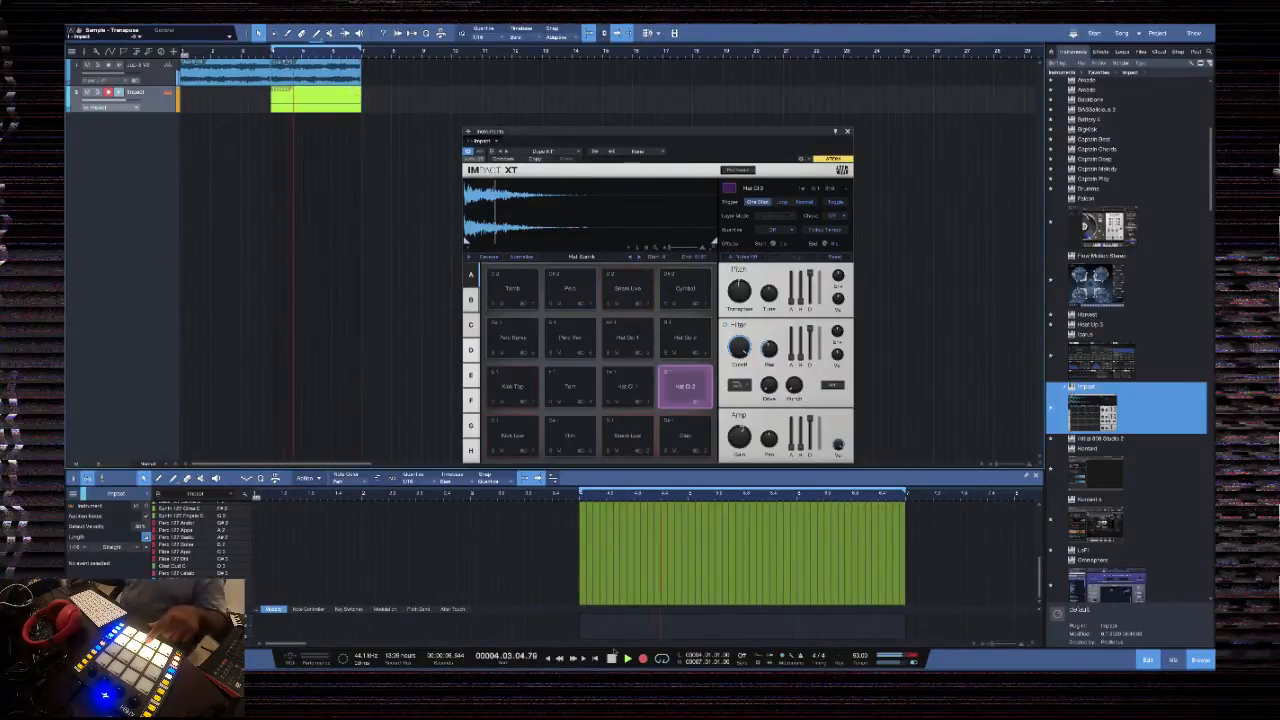
{"action": "left_click", "coordinate": [643, 659]}
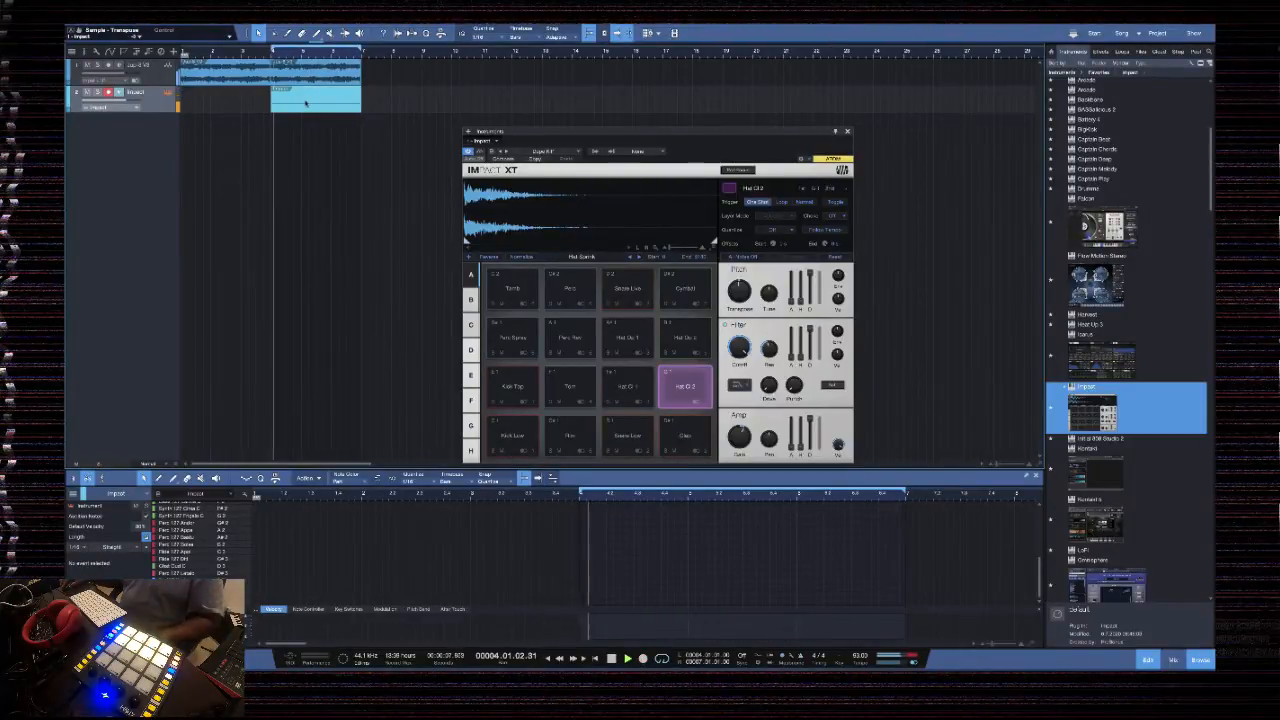
{"action": "key", "text": "ctrl+b"}
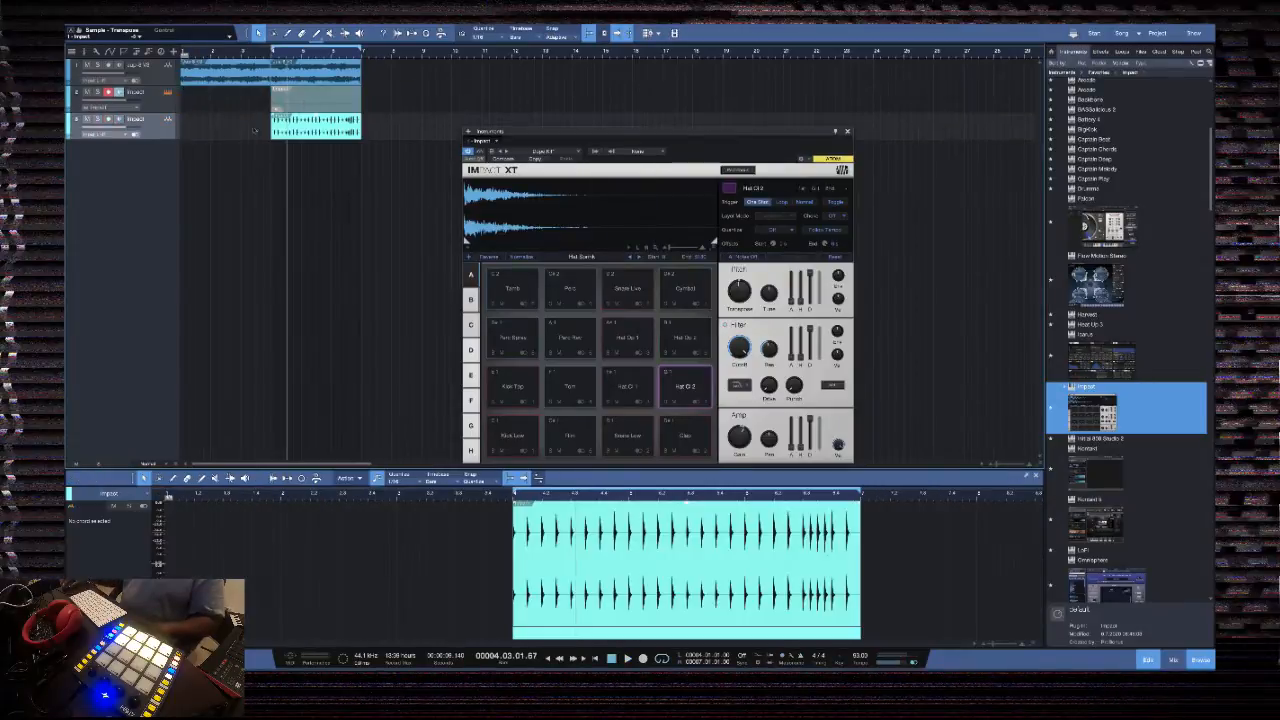
Move the bounced hi-hat audio track above the Impact instrument track and cut the original hi-hat part
{"action": "left_click_drag", "start_coordinate": [162, 121], "coordinate": [162, 97]}
{"action": "right_click", "coordinate": [308, 129]}
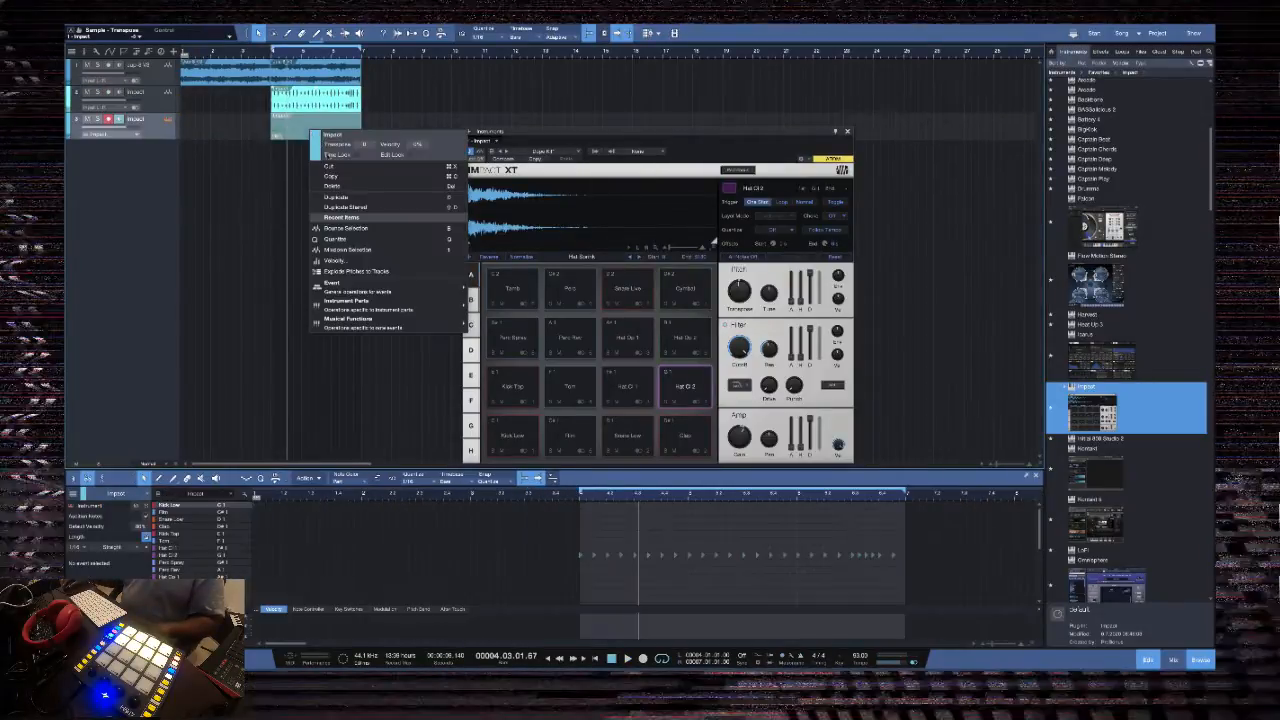
{"action": "left_click", "coordinate": [340, 167]}
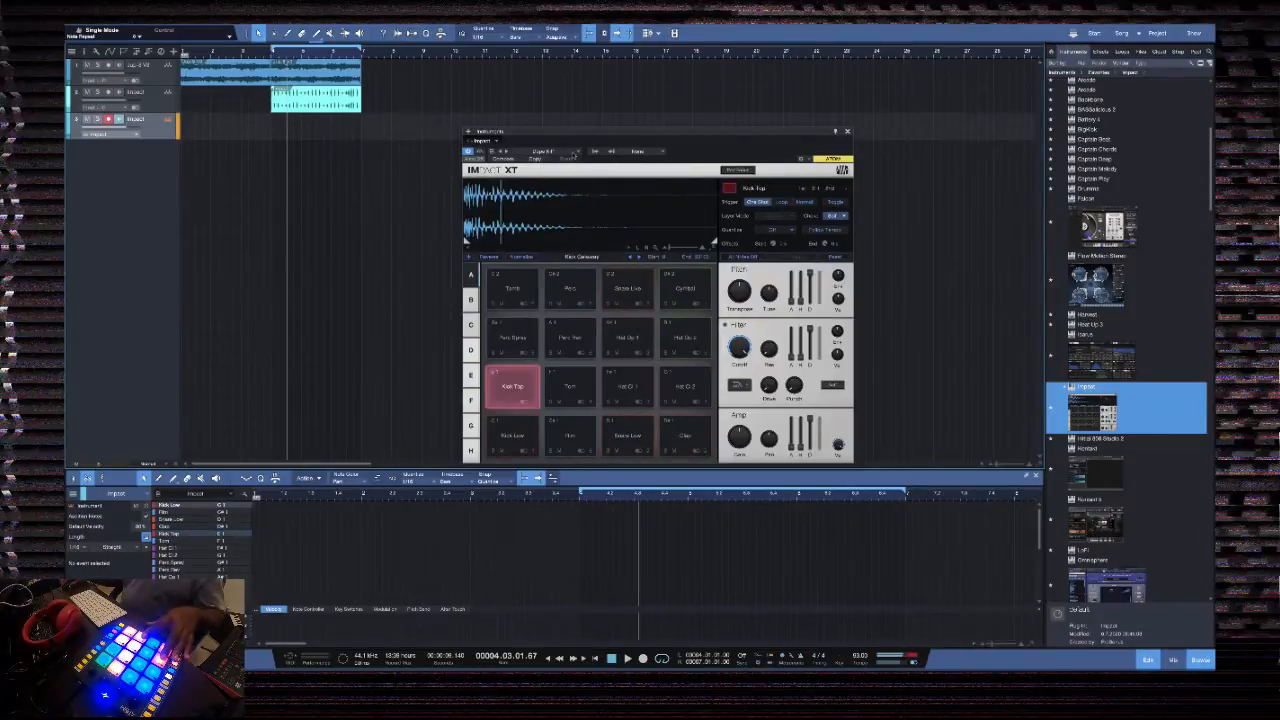
Load the Future Pop Kit preset in Impact XT and record a kick and snare pattern across the looped bars
{"action": "left_click", "coordinate": [574, 152]}
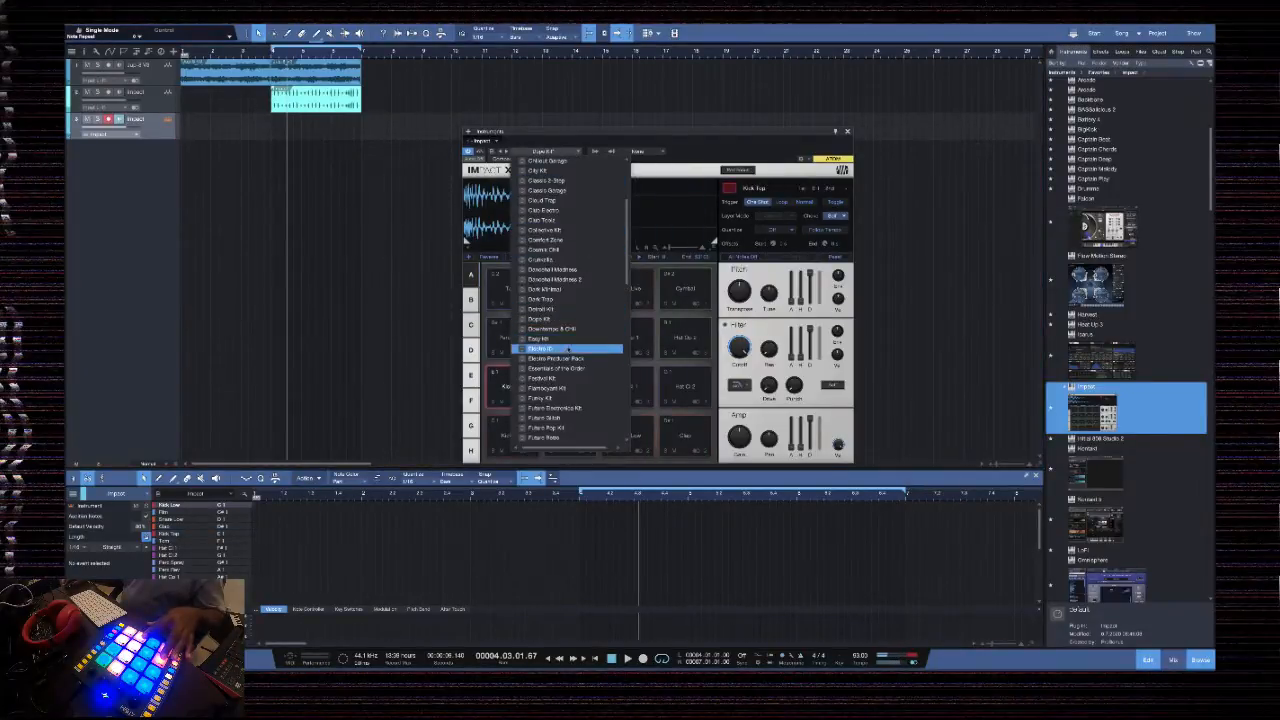
{"action": "scroll", "coordinate": [571, 400], "scroll_direction": "down", "scroll_amount": 2}
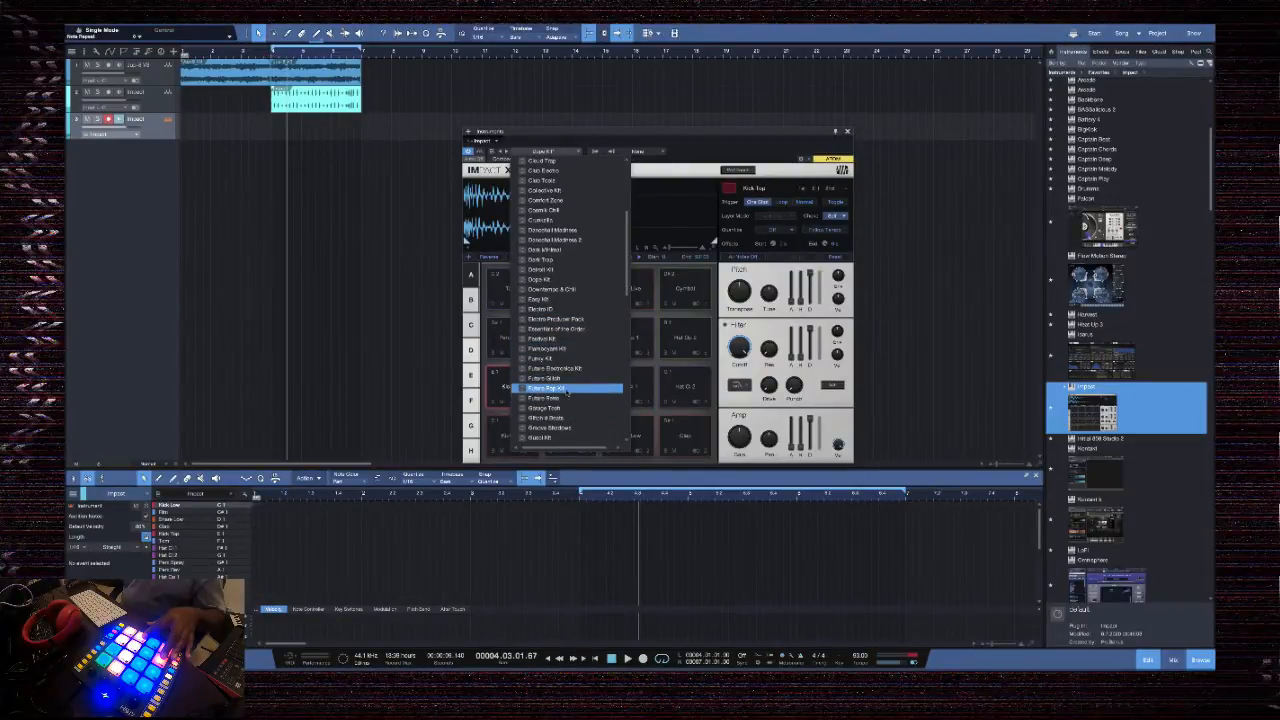
{"action": "left_click", "coordinate": [568, 388]}
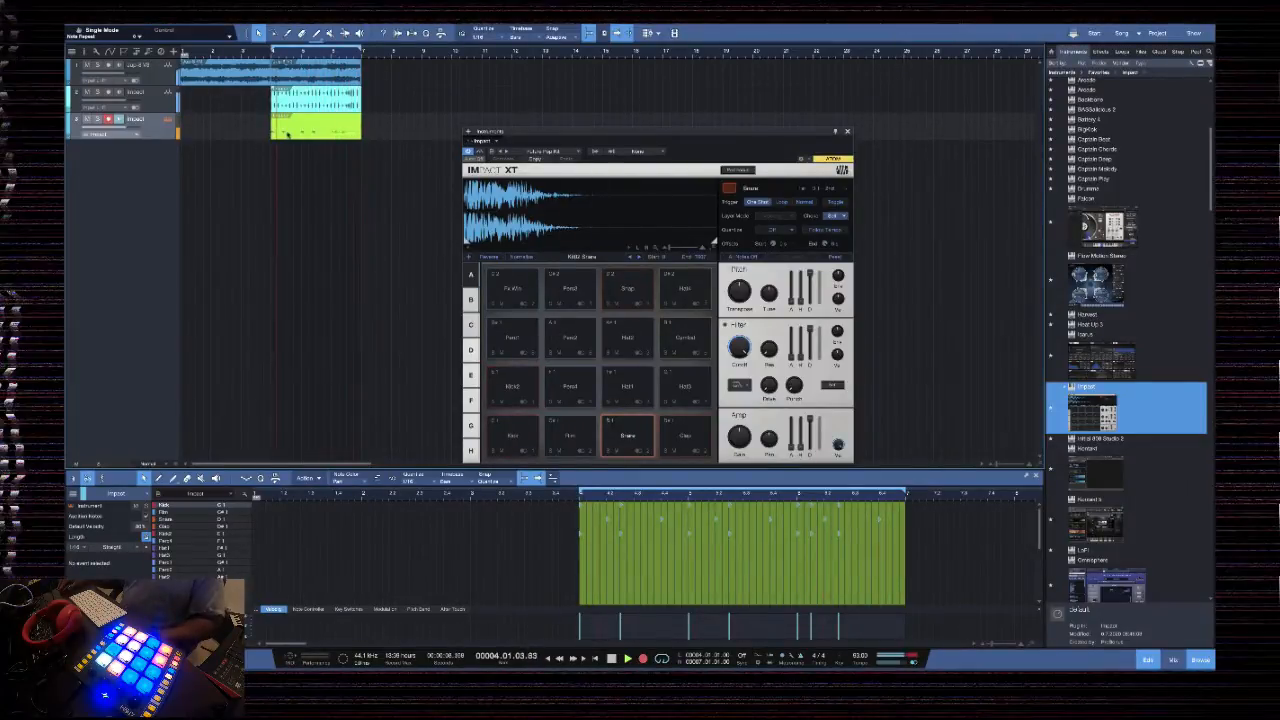
{"action": "left_click", "coordinate": [389, 391]}
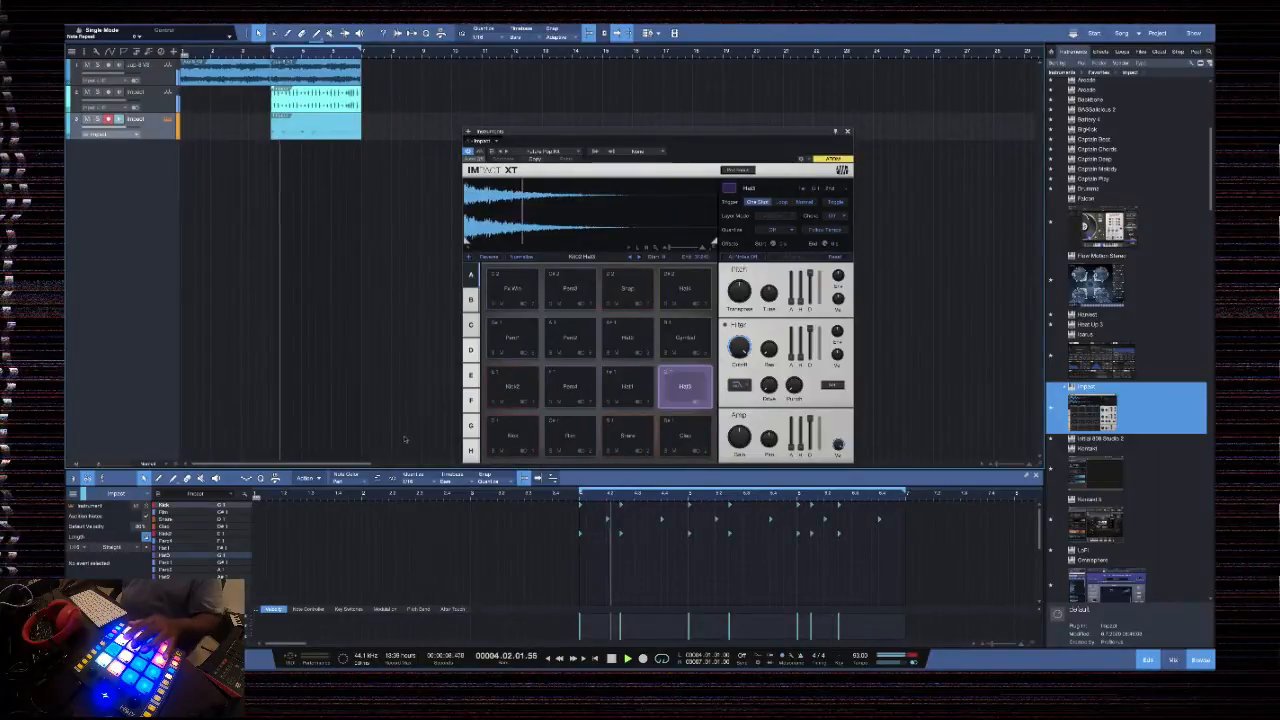
Overdub a Hat3 pattern onto the kick and snare part and close the Impact XT window
{"action": "key", "text": "KP_Multiply"}
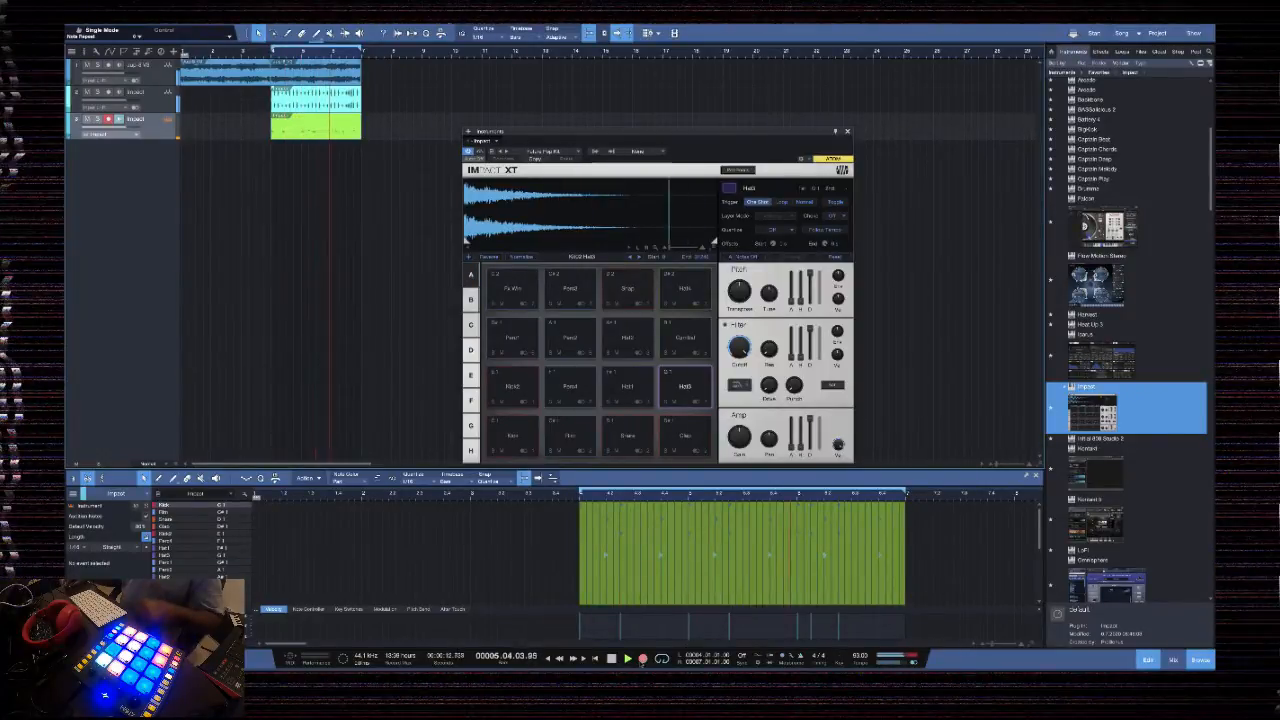
{"action": "left_click", "coordinate": [642, 661]}
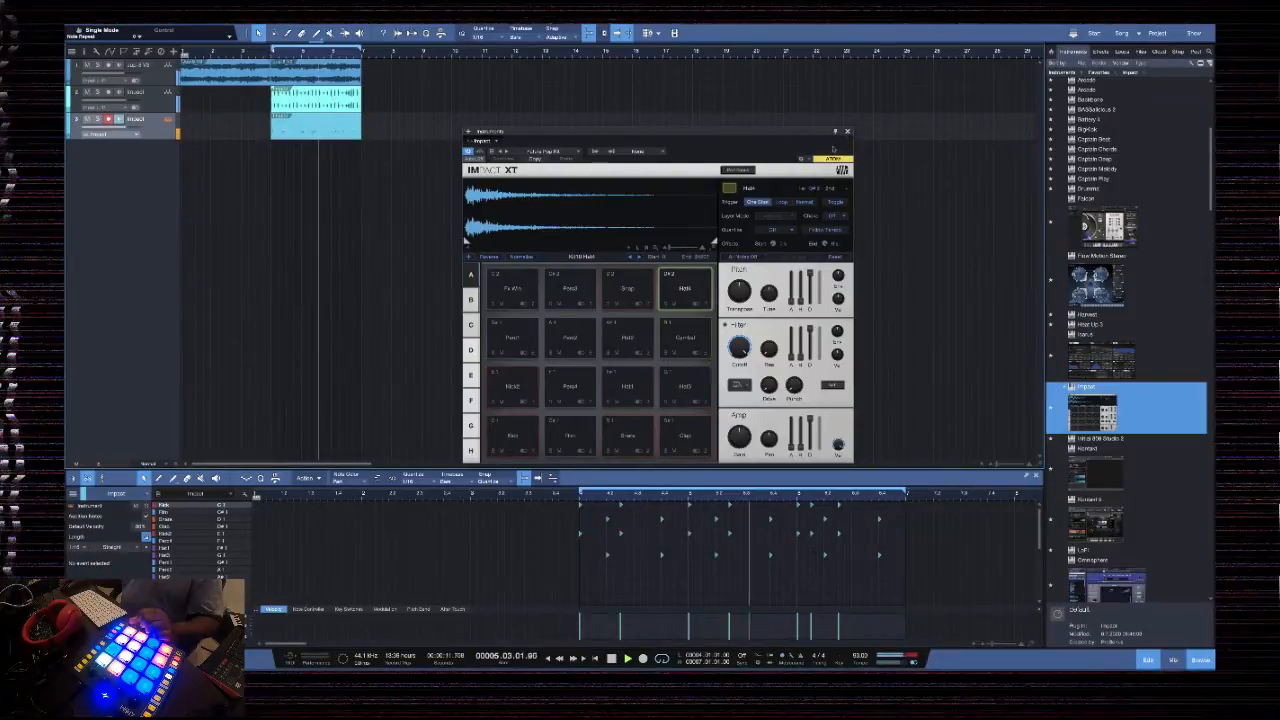
{"action": "left_click", "coordinate": [847, 132]}
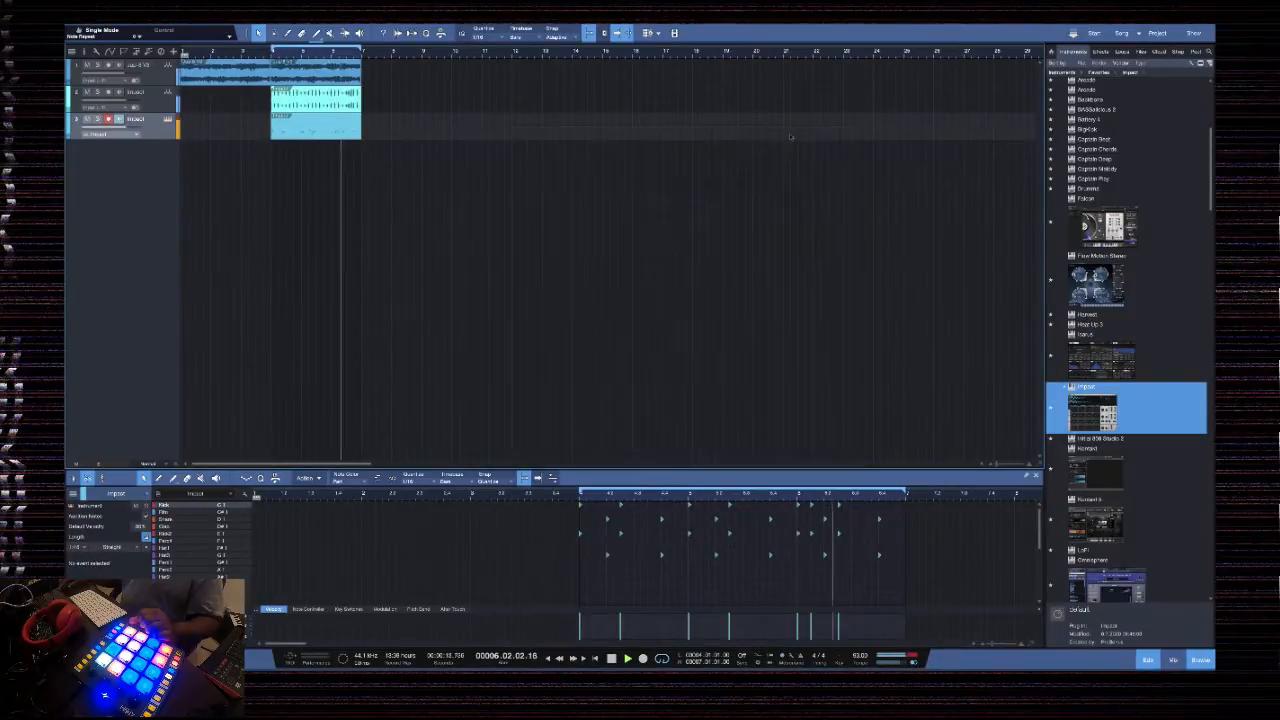
Explode the pitches of the Impact drum part to separate tracks
{"action": "right_click", "coordinate": [331, 122]}
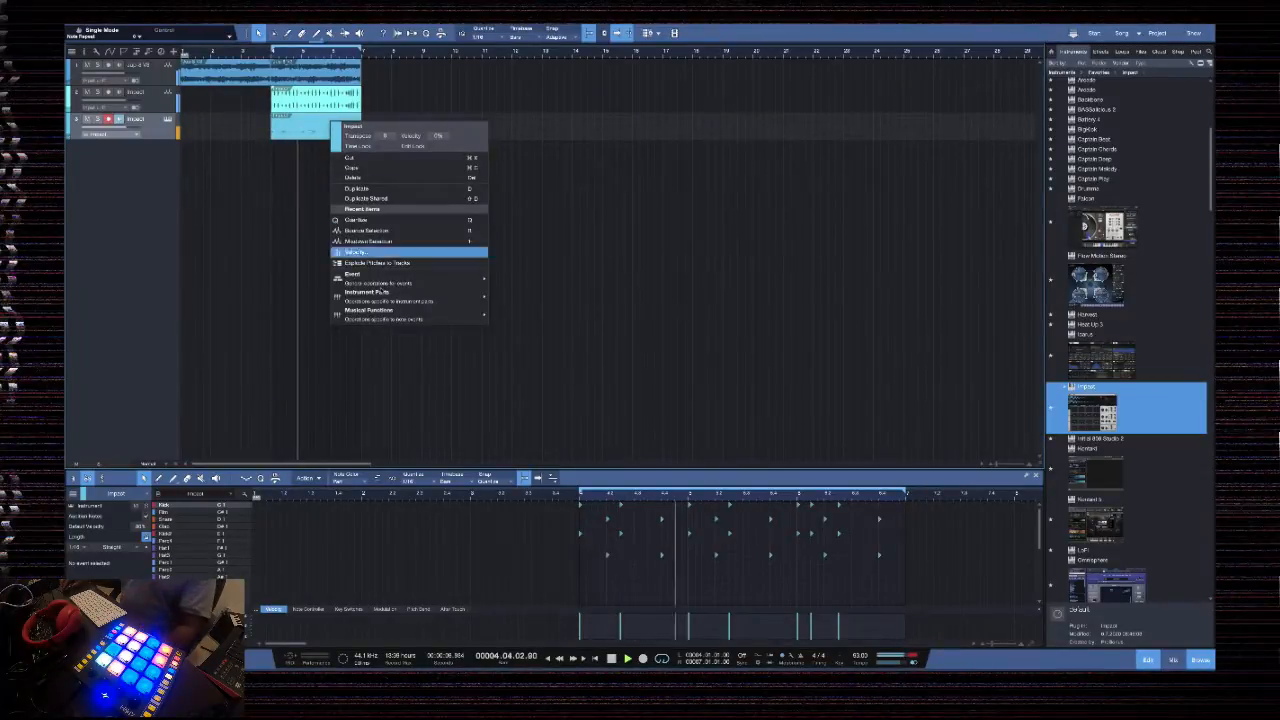
{"action": "mouse_move", "coordinate": [380, 297]}
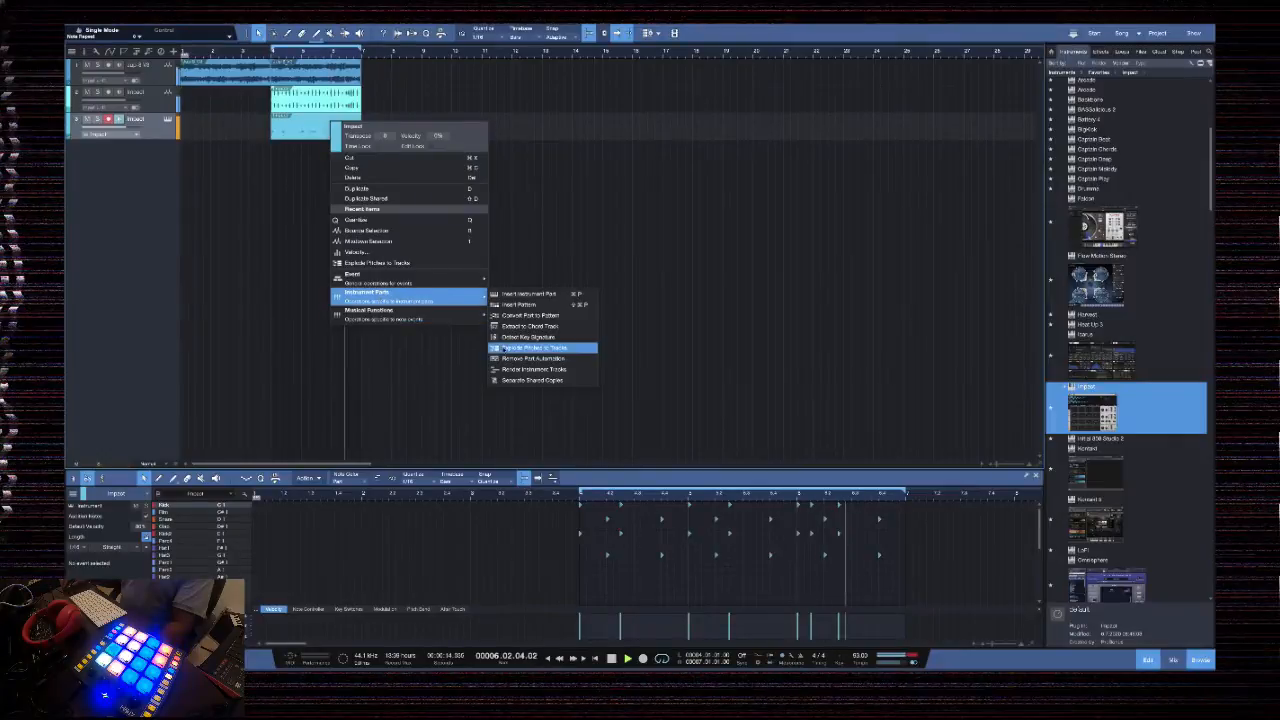
{"action": "left_click", "coordinate": [533, 347]}
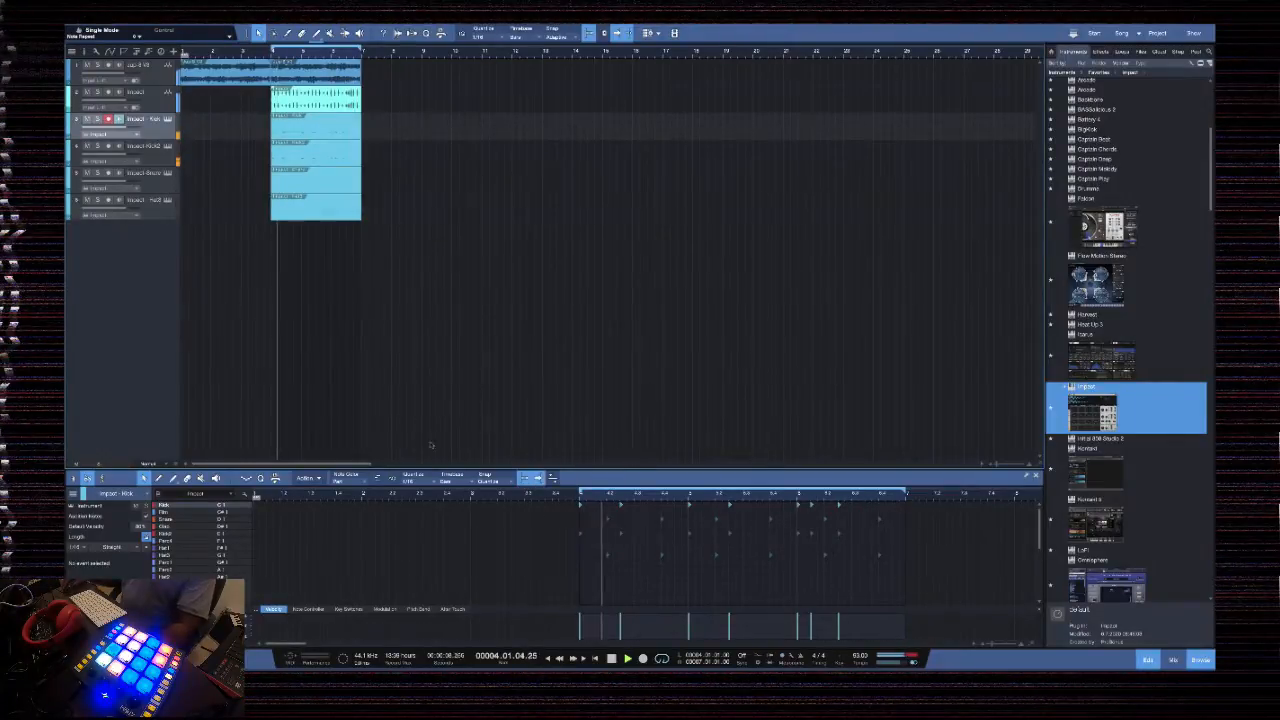
Show the mixing console and hide its channel list and instruments list
{"action": "left_click", "coordinate": [1168, 660]}
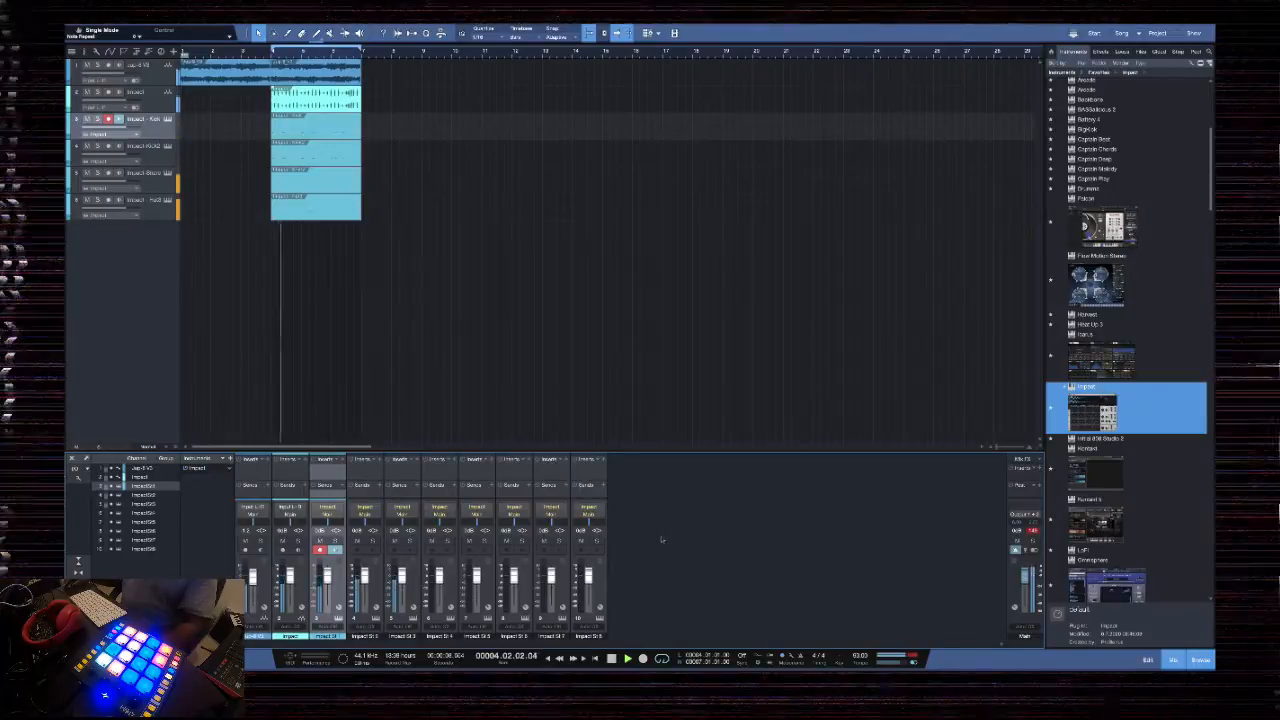
{"action": "left_click", "coordinate": [78, 592]}
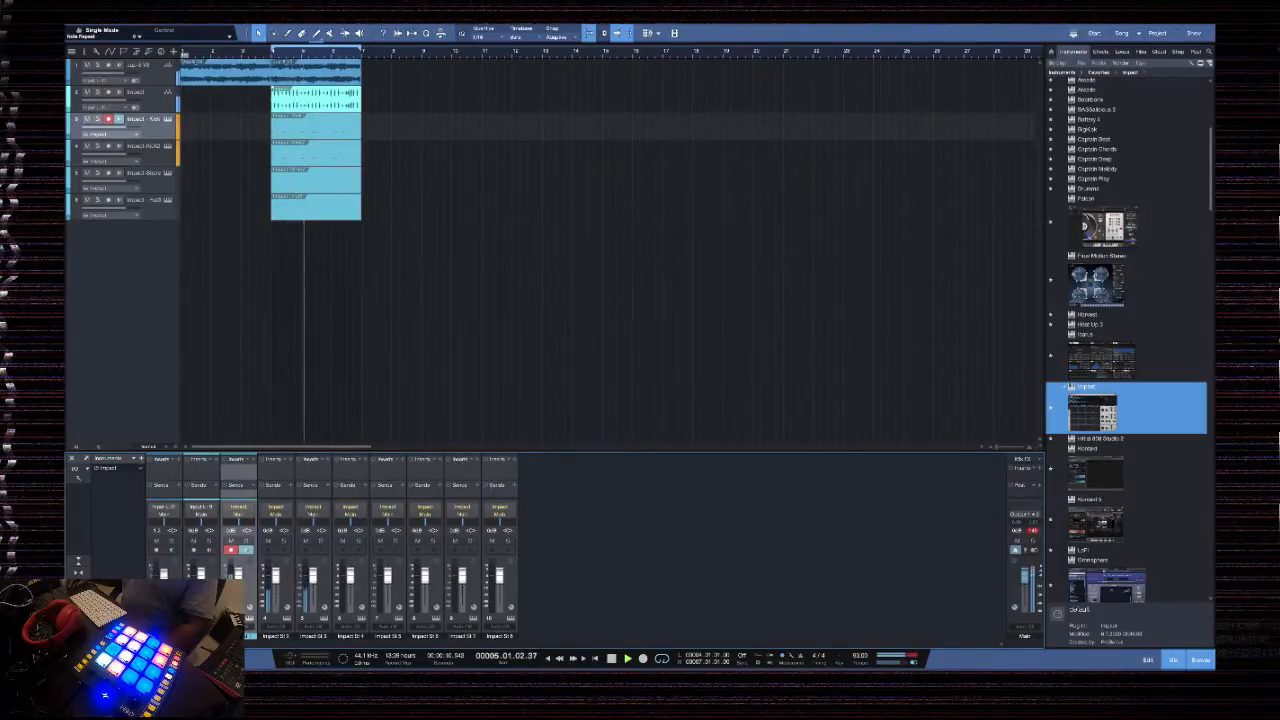
{"action": "left_click", "coordinate": [78, 622]}
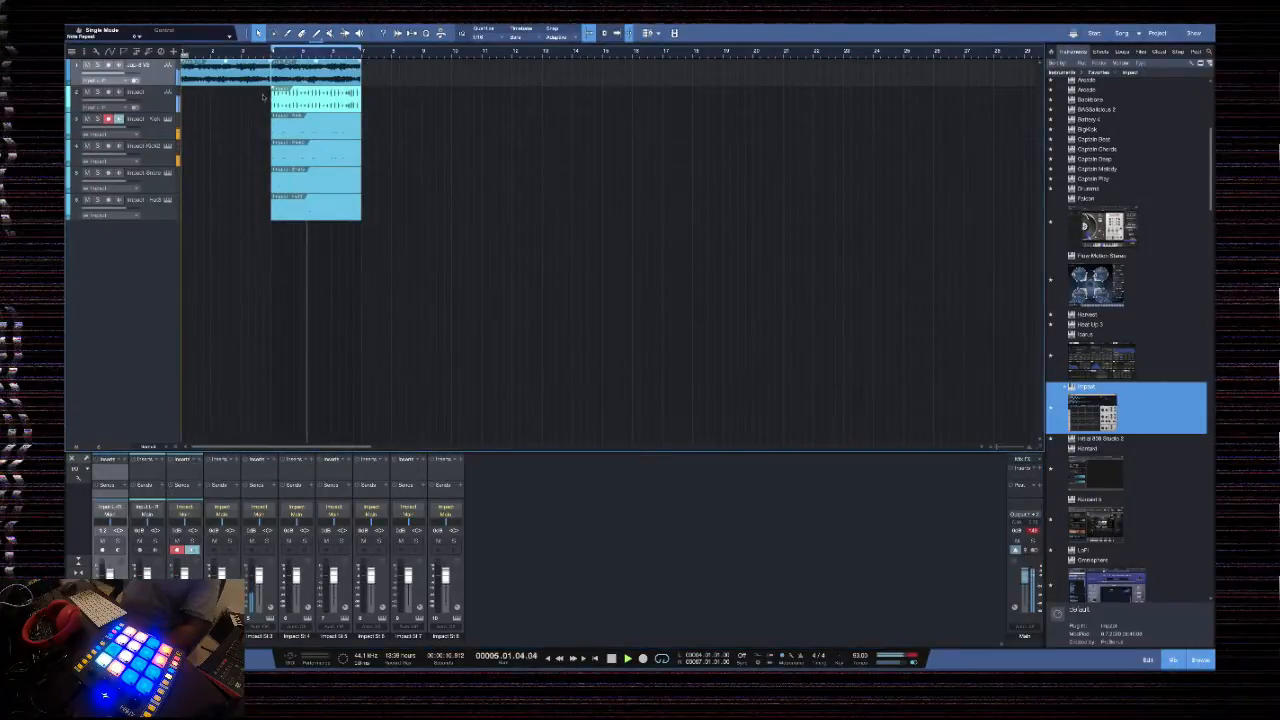
Show the chord track above the arrangement
{"action": "key", "text": "shift+c"}
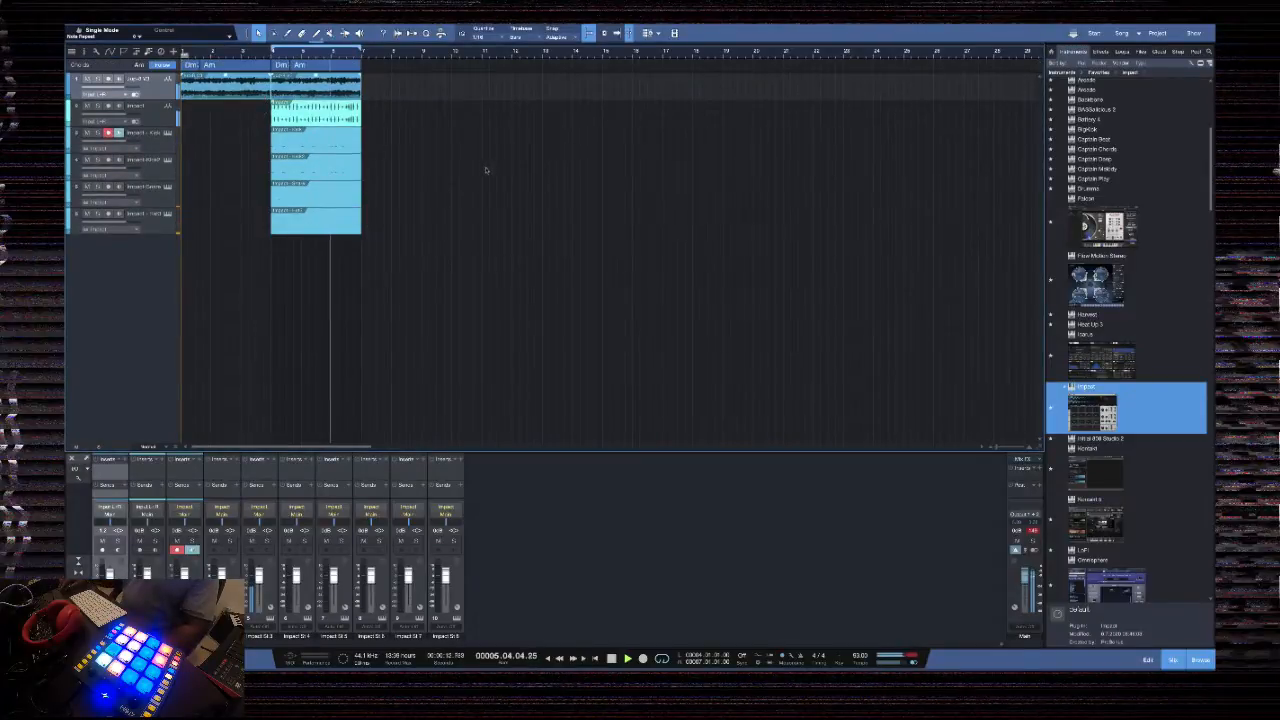